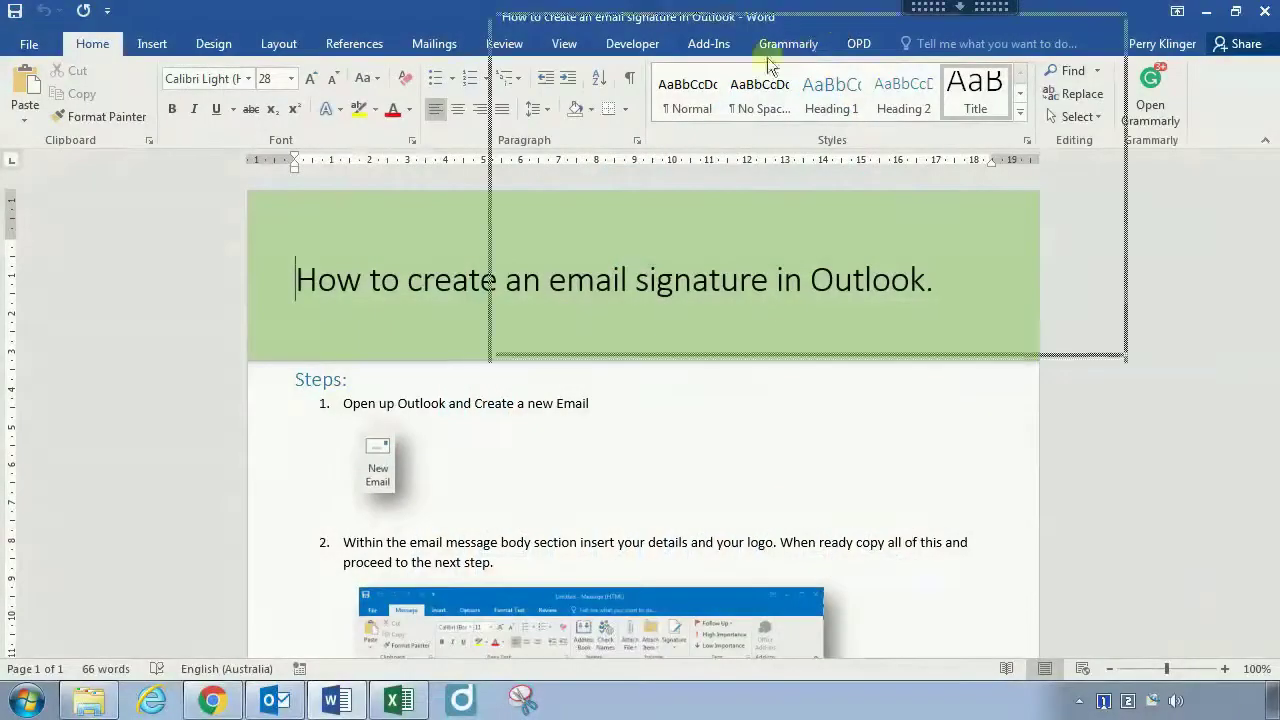
Restore Outlook to a floating window and spread out the Outlook, Chrome and Excel windows
{"action": "left_click", "coordinate": [792, 20]}
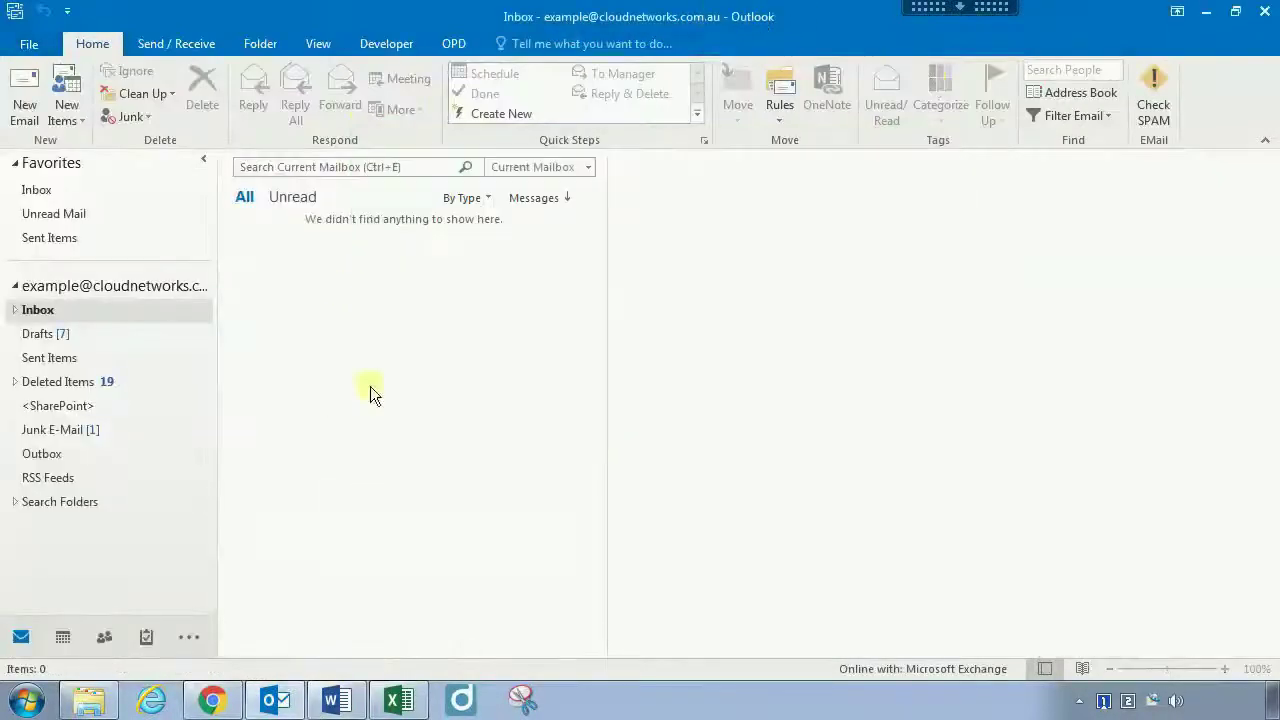
{"action": "left_click_drag", "start_coordinate": [880, 16], "coordinate": [684, 134]}
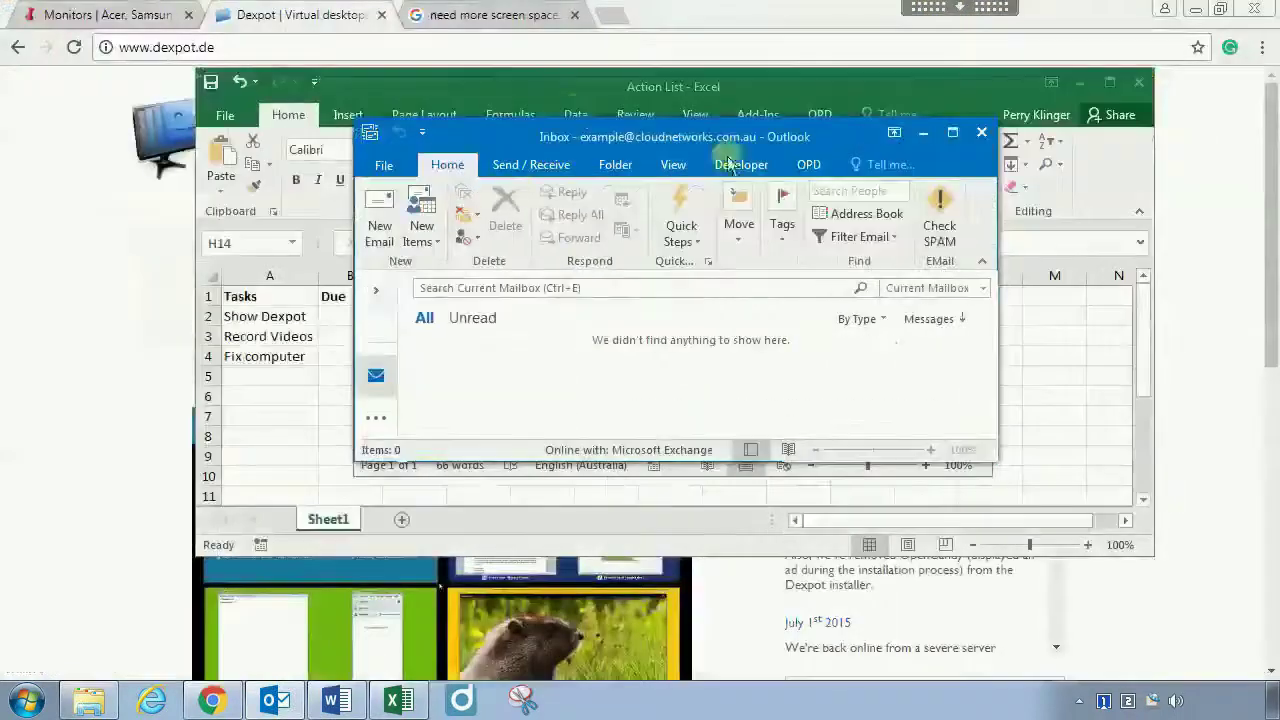
{"action": "left_click_drag", "start_coordinate": [590, 100], "coordinate": [352, 57]}
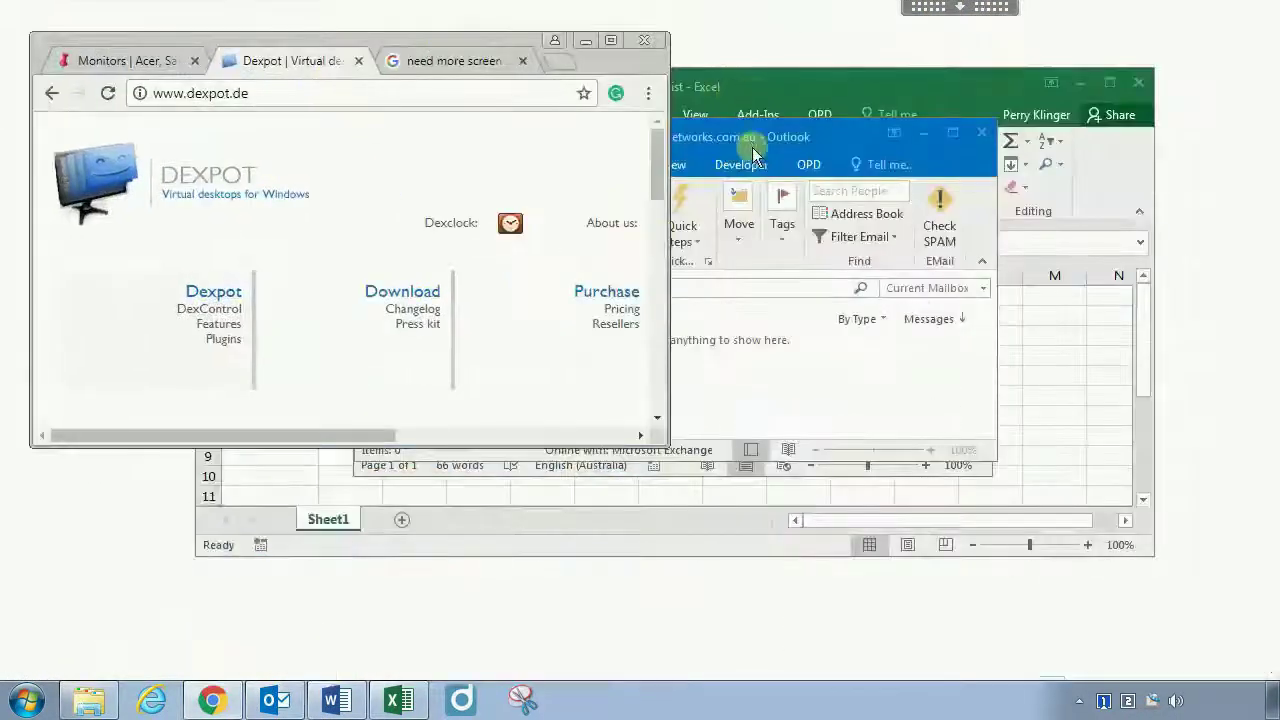
{"action": "left_click_drag", "start_coordinate": [752, 150], "coordinate": [935, 300]}
{"action": "left_click", "coordinate": [852, 91]}
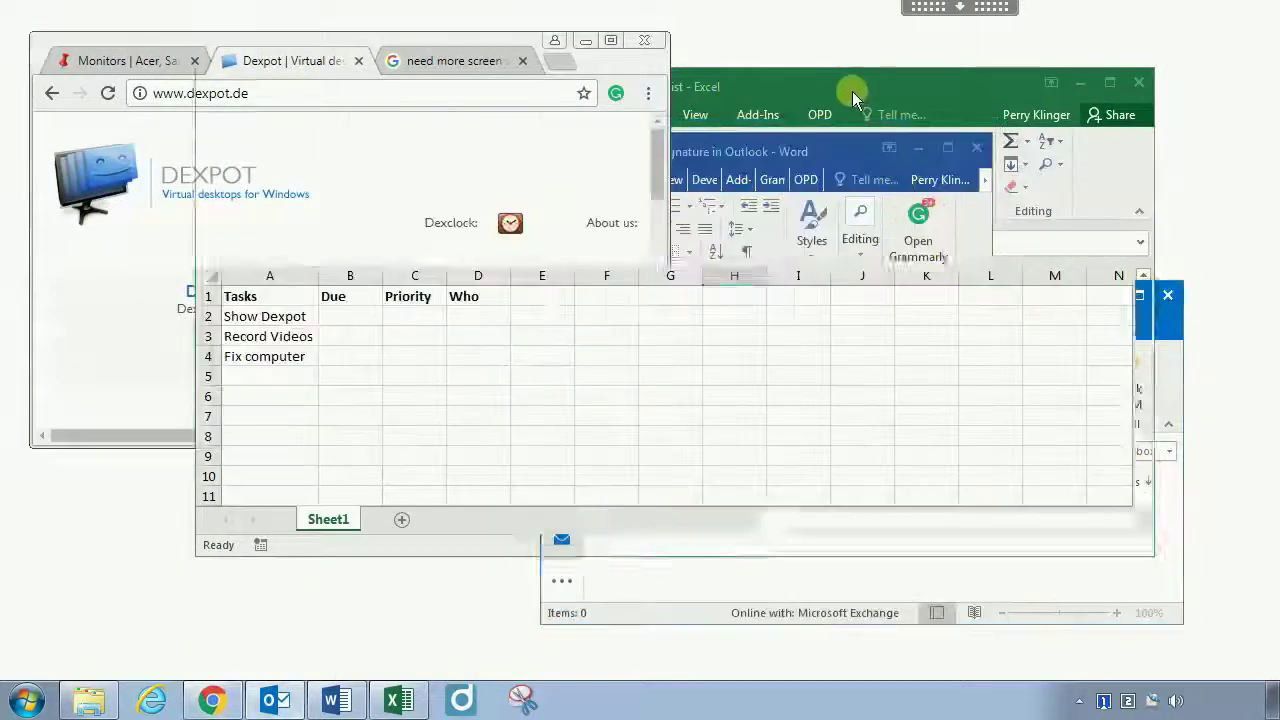
{"action": "left_click_drag", "start_coordinate": [852, 91], "coordinate": [868, 43]}
Shift Outlook and Excel out of the way, then maximize Chrome on the Dexpot site
{"action": "left_click", "coordinate": [669, 620]}
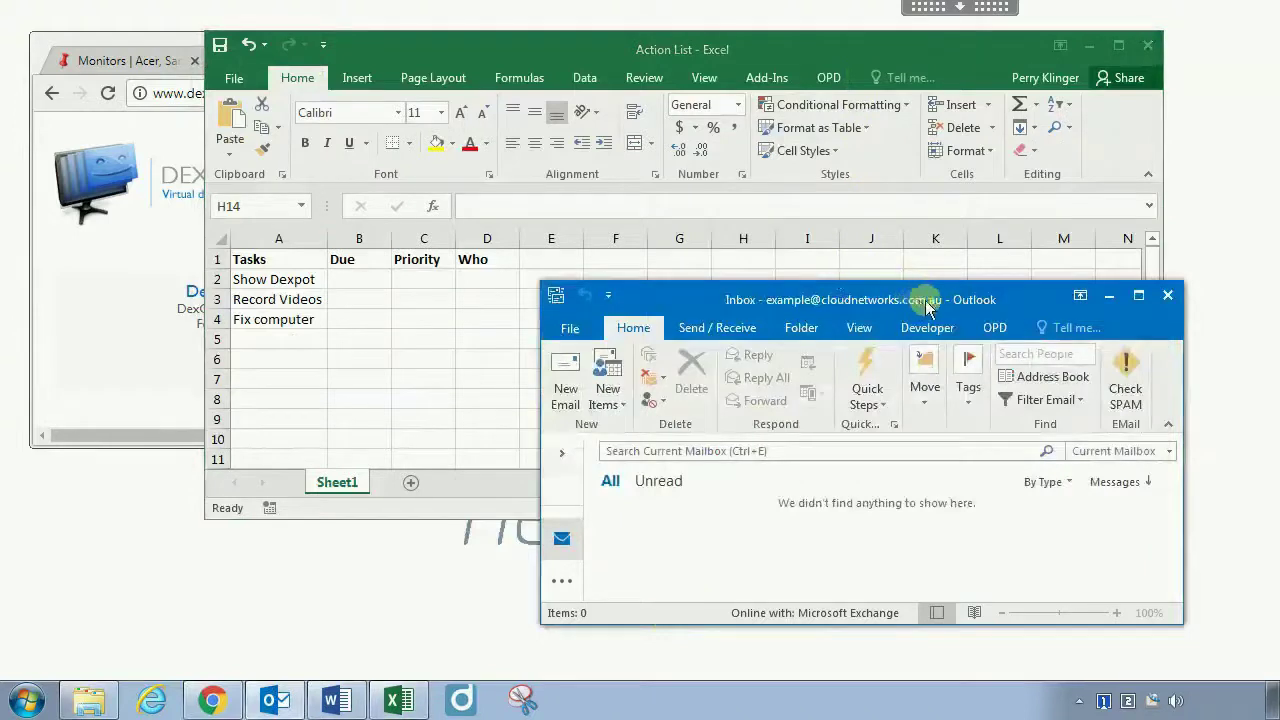
{"action": "left_click_drag", "start_coordinate": [1020, 301], "coordinate": [557, 304]}
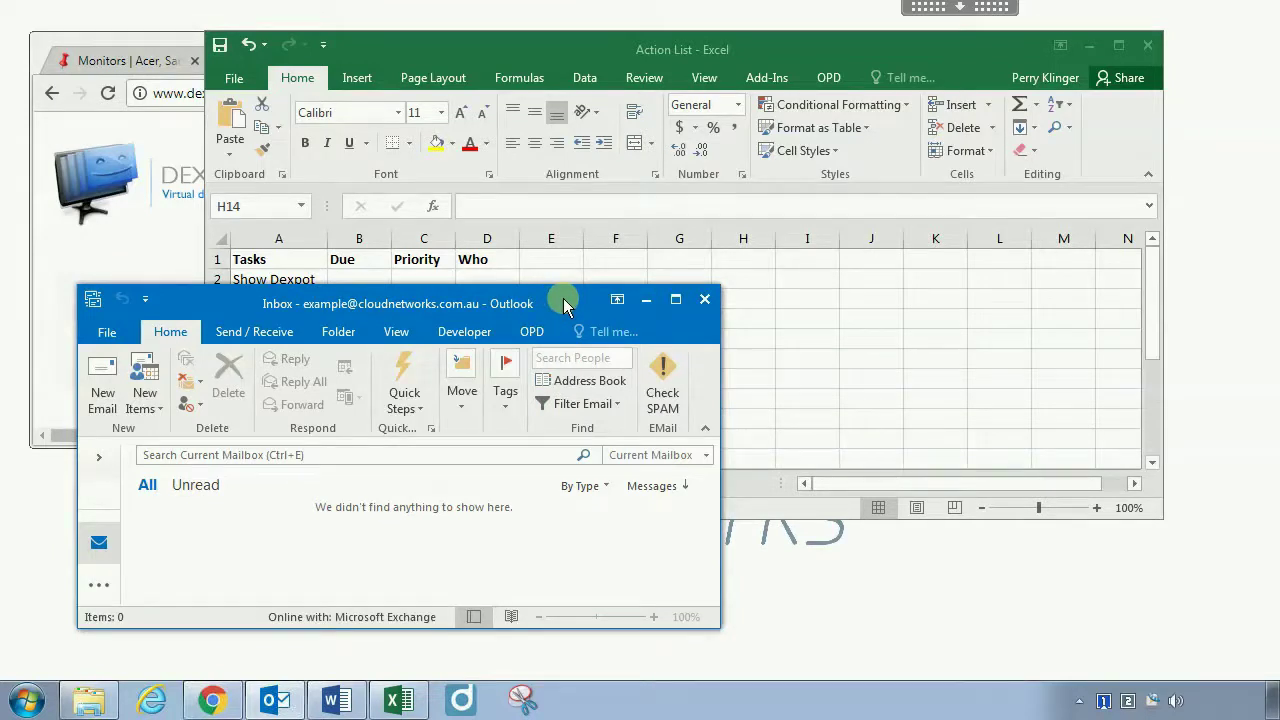
{"action": "left_click_drag", "start_coordinate": [543, 305], "coordinate": [708, 200]}
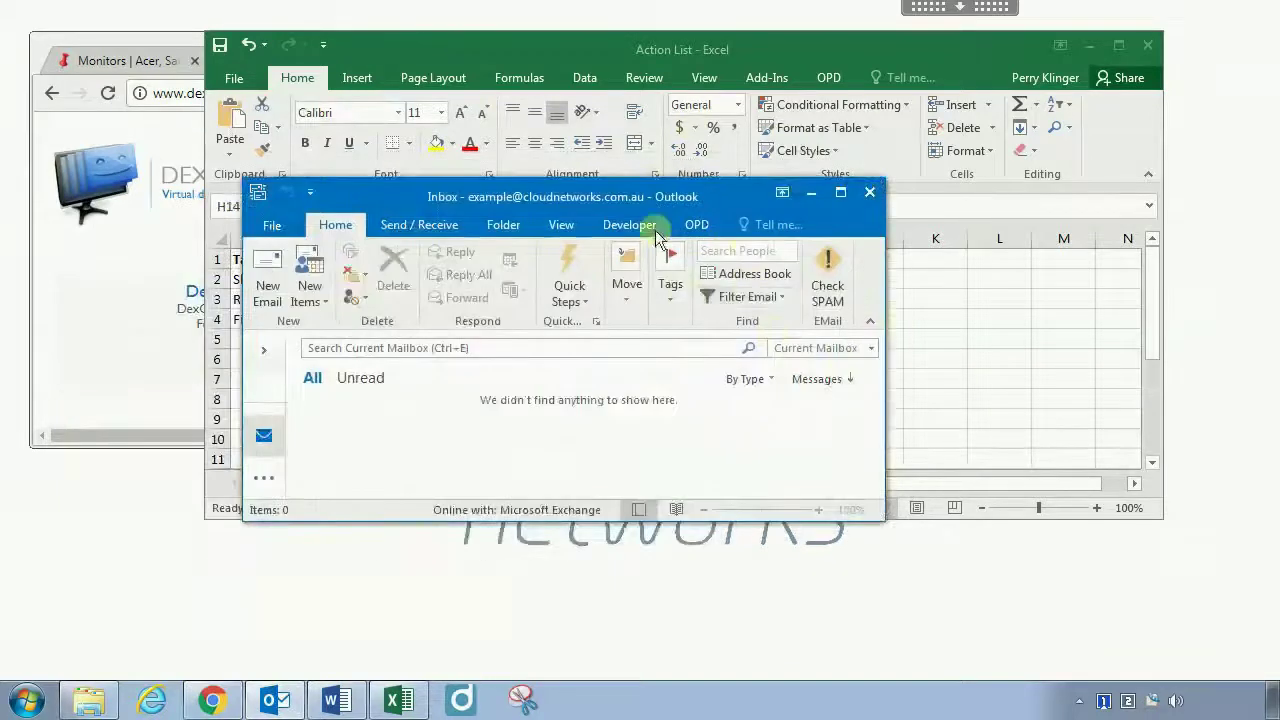
{"action": "left_click", "coordinate": [994, 64]}
{"action": "left_click_drag", "start_coordinate": [591, 40], "coordinate": [754, 212]}
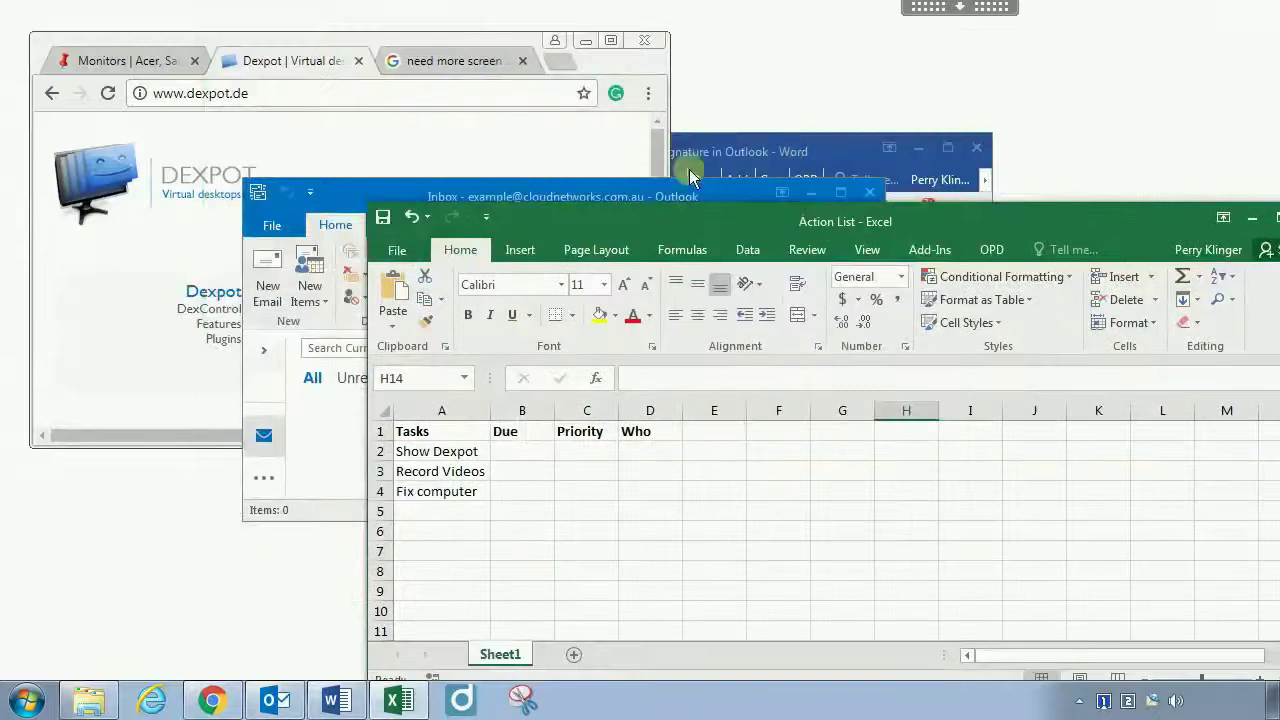
{"action": "left_click", "coordinate": [530, 52]}
{"action": "left_click", "coordinate": [611, 40]}
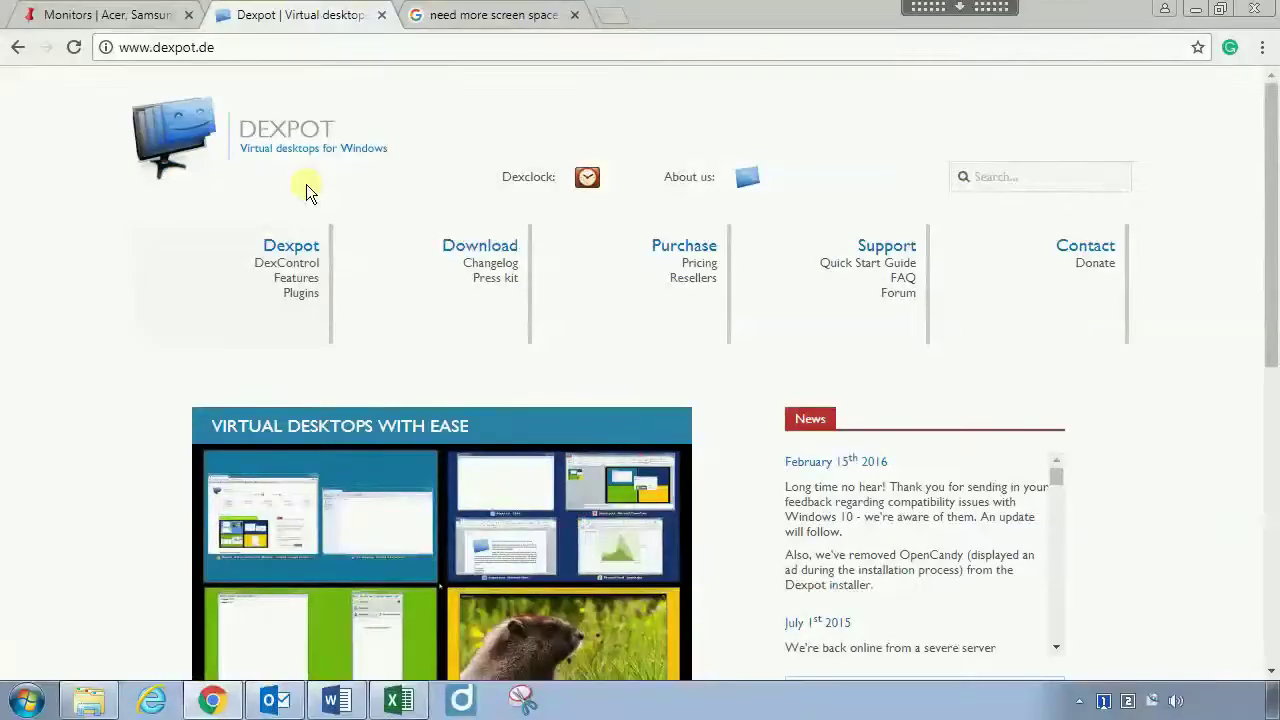
{"action": "scroll", "coordinate": [625, 396], "scroll_direction": "down", "scroll_amount": 1}
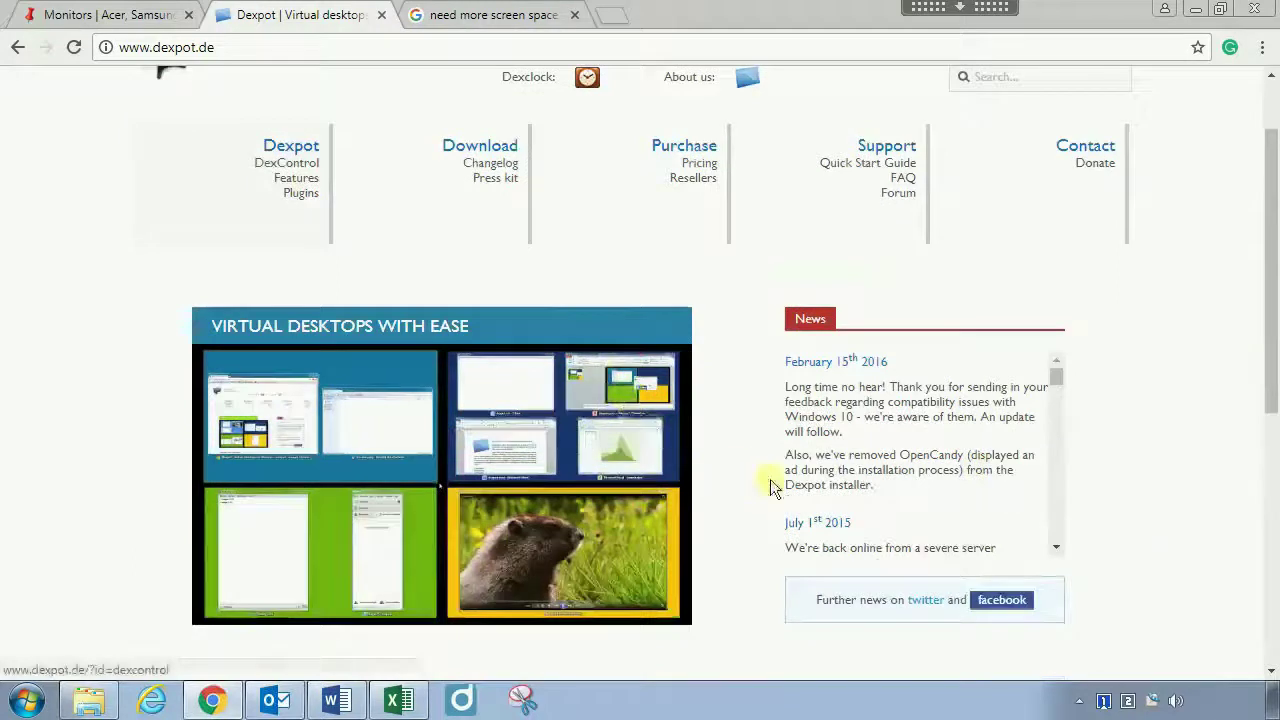
{"action": "scroll", "coordinate": [396, 400], "scroll_direction": "up", "scroll_amount": 1}
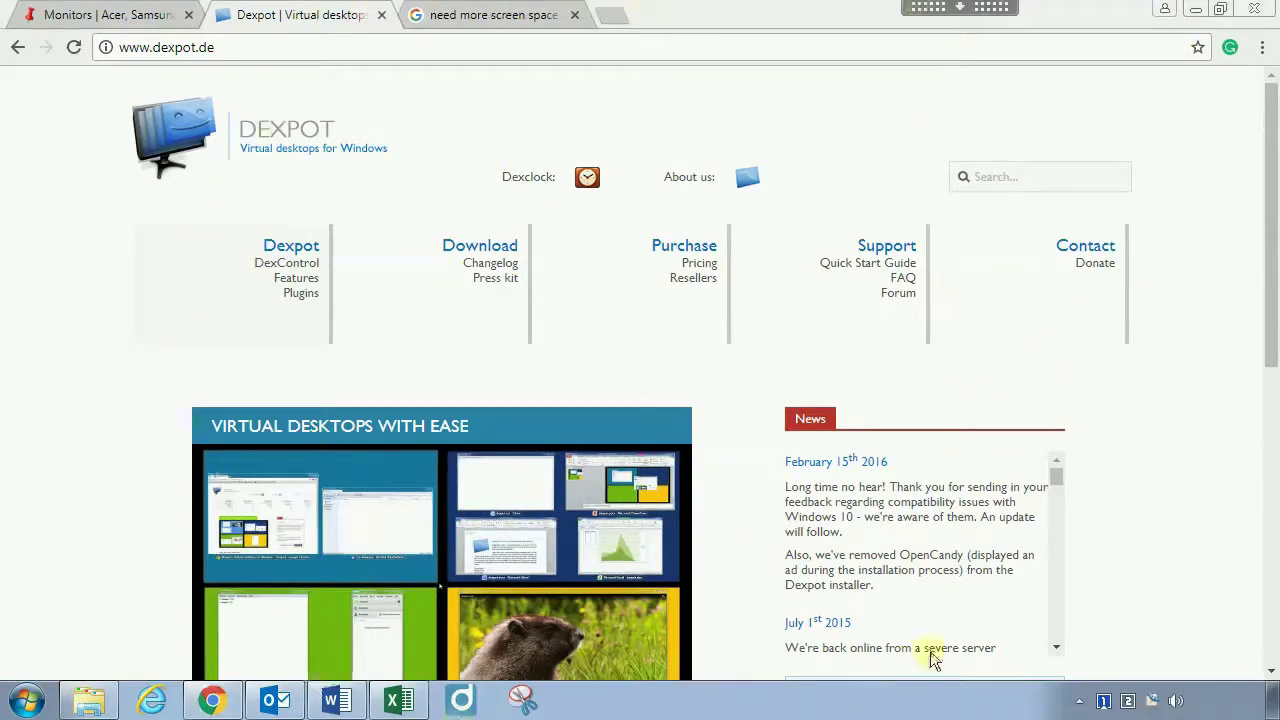
Maximize the Word and Outlook windows while cycling through the open programs back to Chrome
{"action": "left_click", "coordinate": [272, 700]}
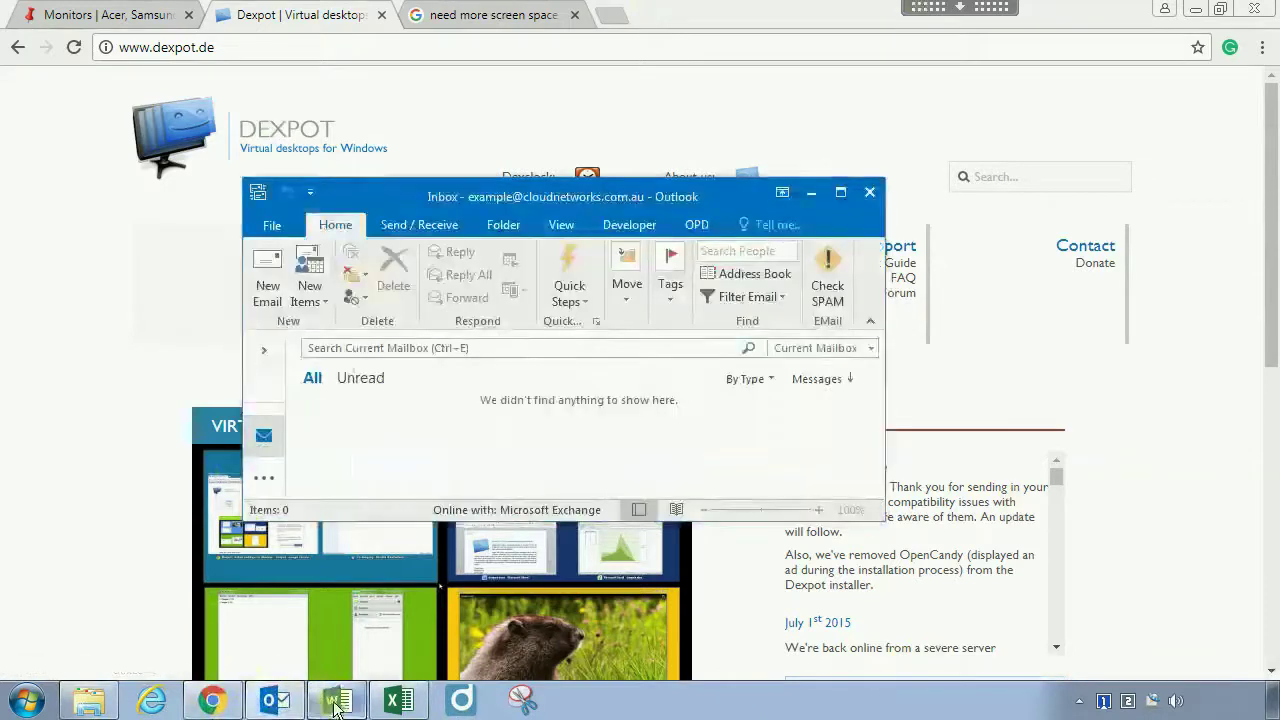
{"action": "left_click", "coordinate": [337, 700]}
{"action": "double_click", "coordinate": [600, 152]}
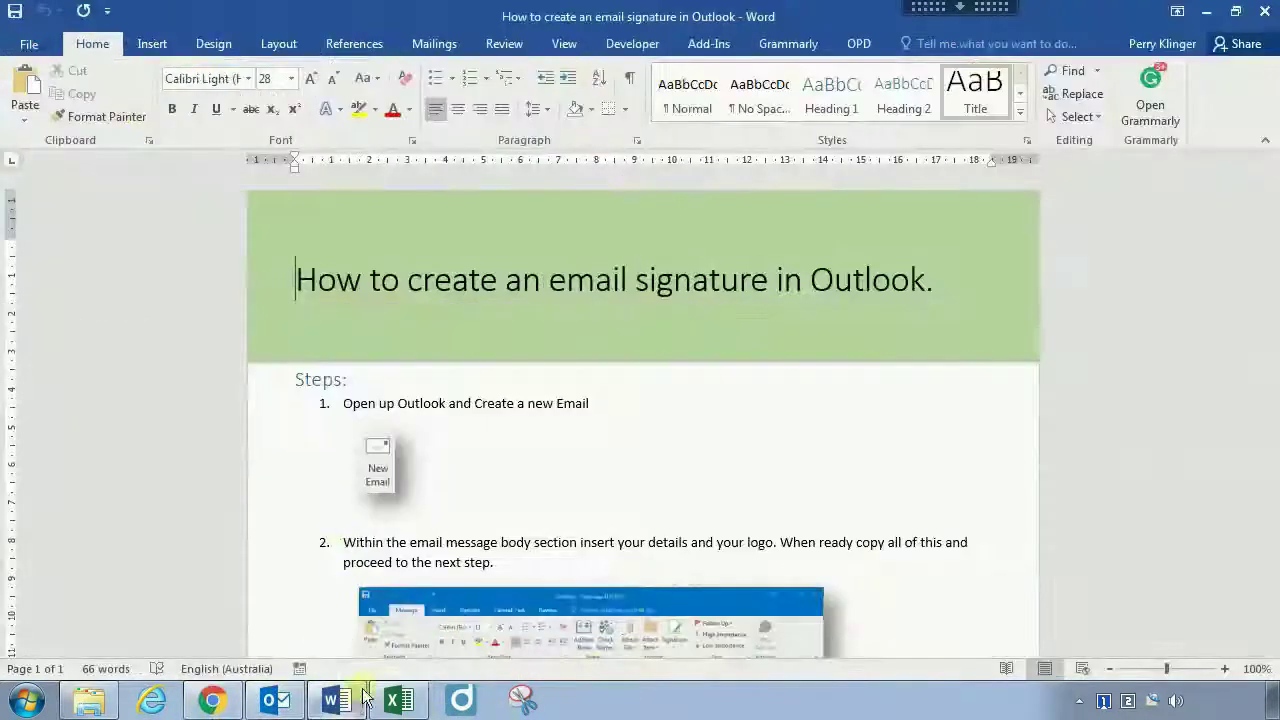
{"action": "left_click", "coordinate": [398, 700]}
{"action": "left_click", "coordinate": [297, 703]}
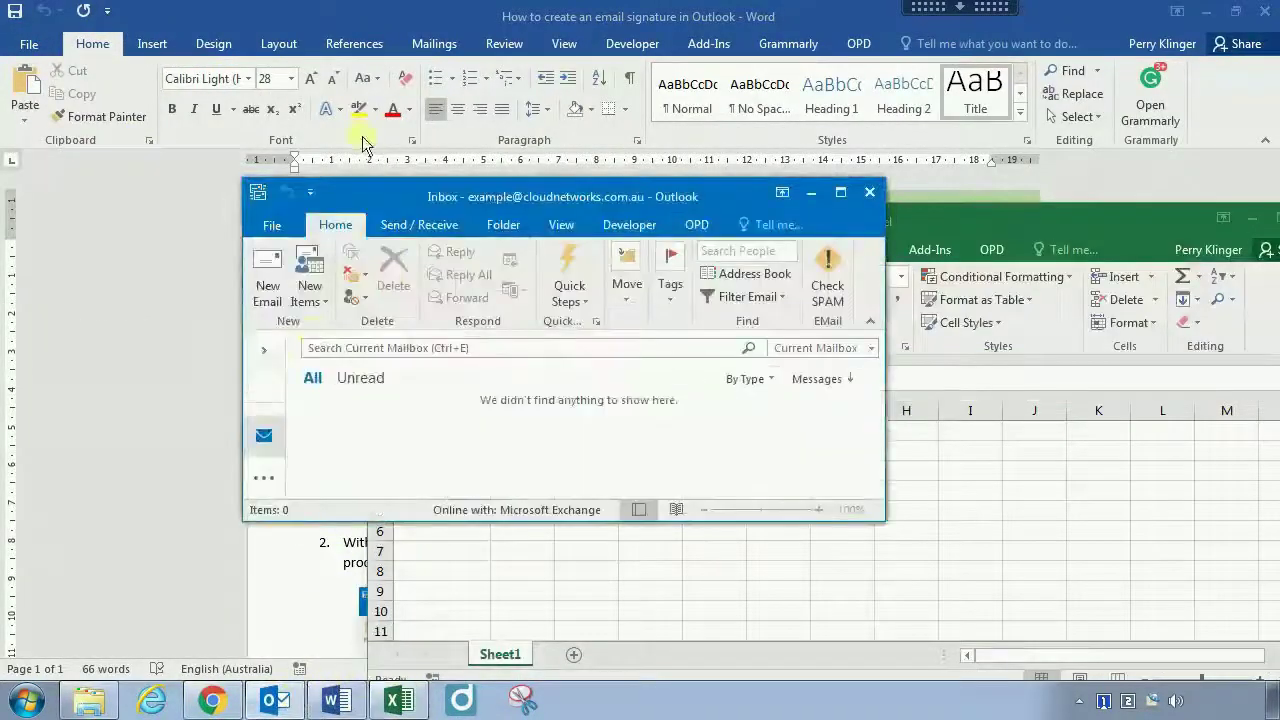
{"action": "double_click", "coordinate": [740, 175]}
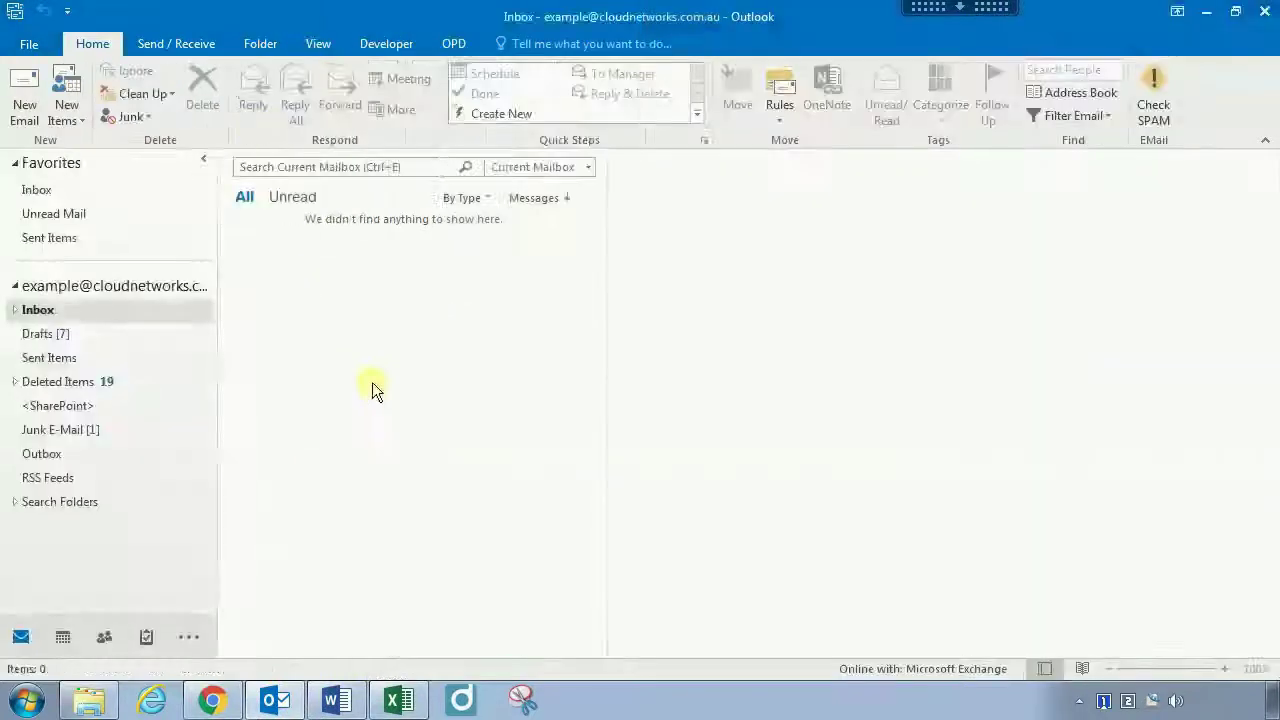
{"action": "left_click", "coordinate": [211, 700]}
Show the Officeworks Monitors page in Chrome, then switch to the empty Desktop 2
{"action": "left_click", "coordinate": [89, 700]}
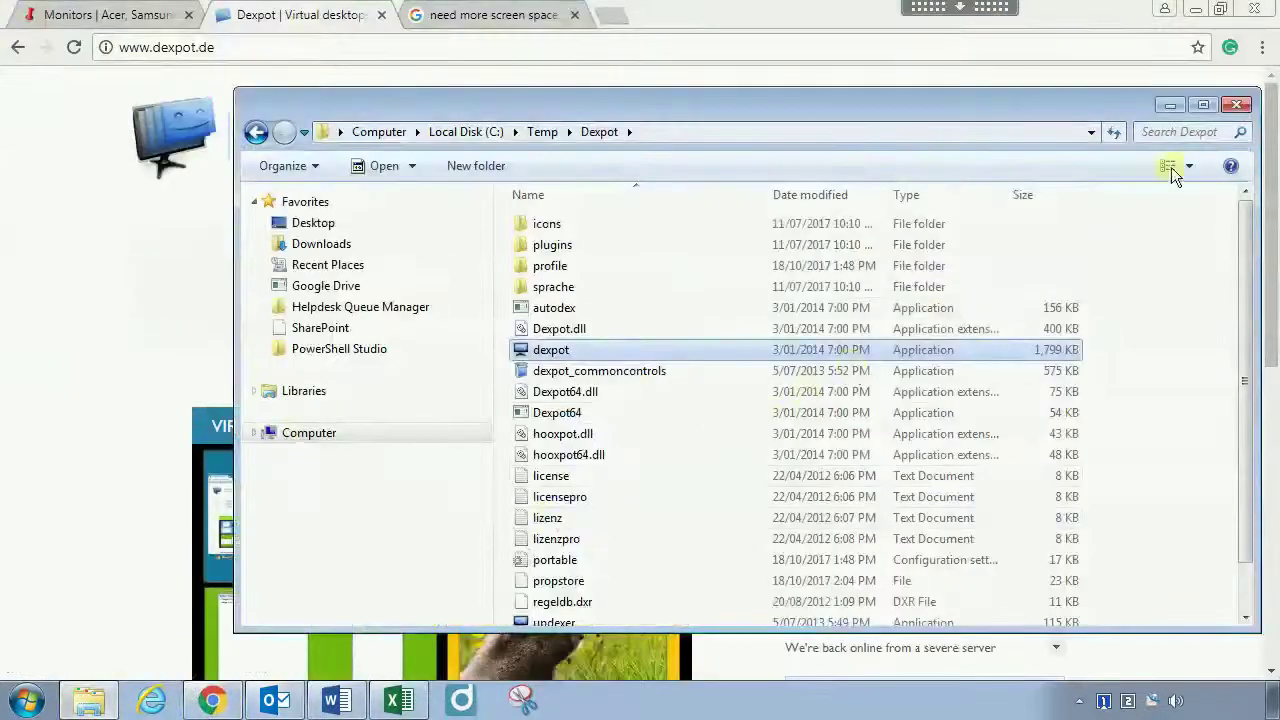
{"action": "left_click", "coordinate": [1169, 106]}
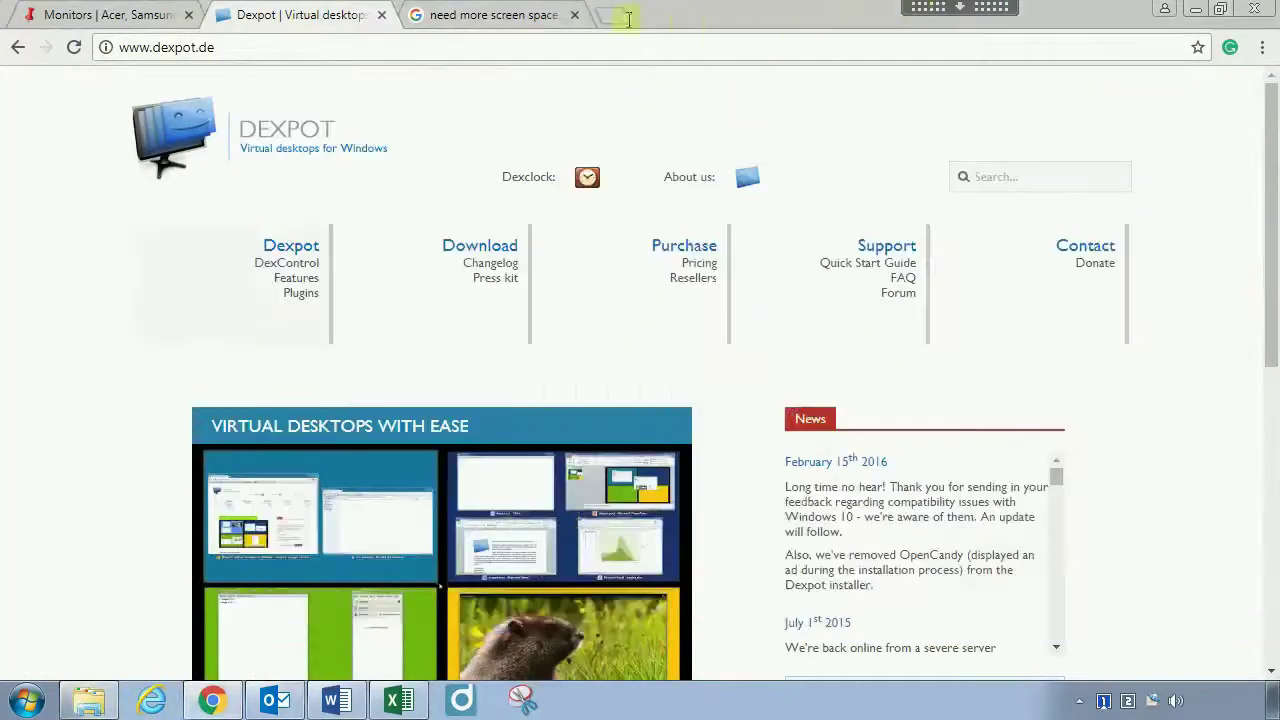
{"action": "left_click", "coordinate": [80, 12]}
{"action": "scroll", "coordinate": [450, 400], "scroll_direction": "down", "scroll_amount": 3}
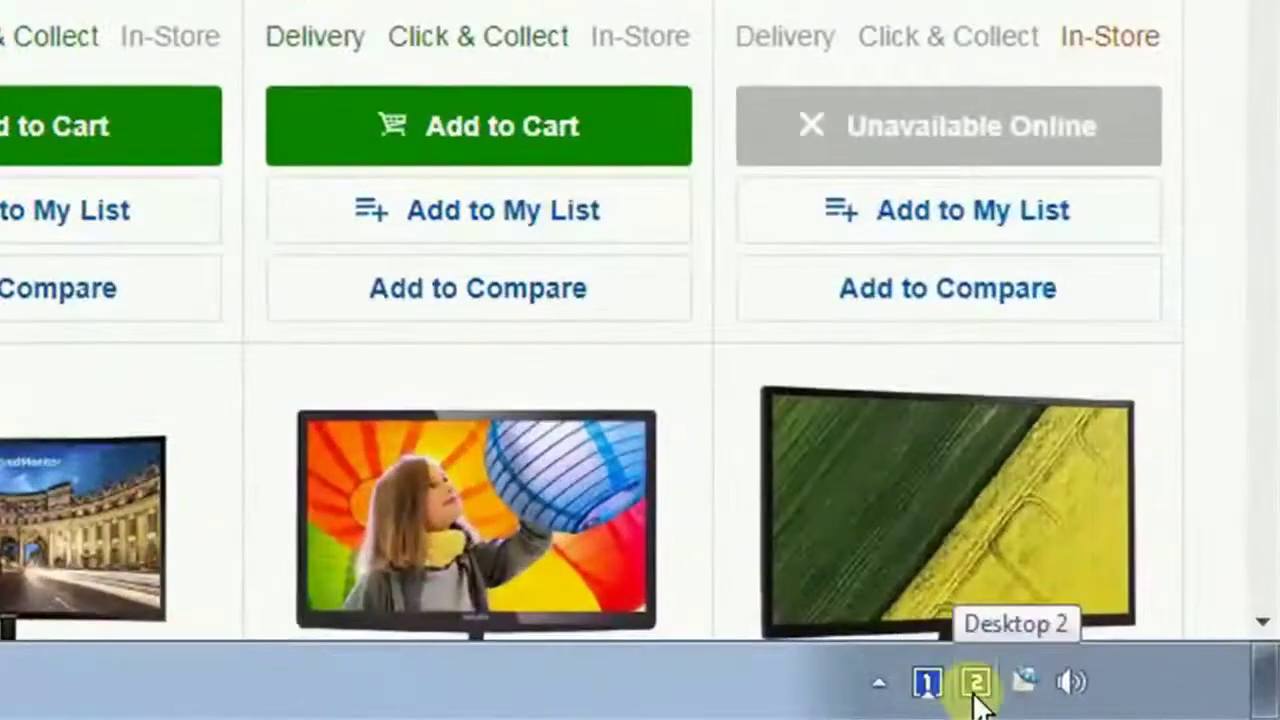
{"action": "left_click", "coordinate": [976, 690]}
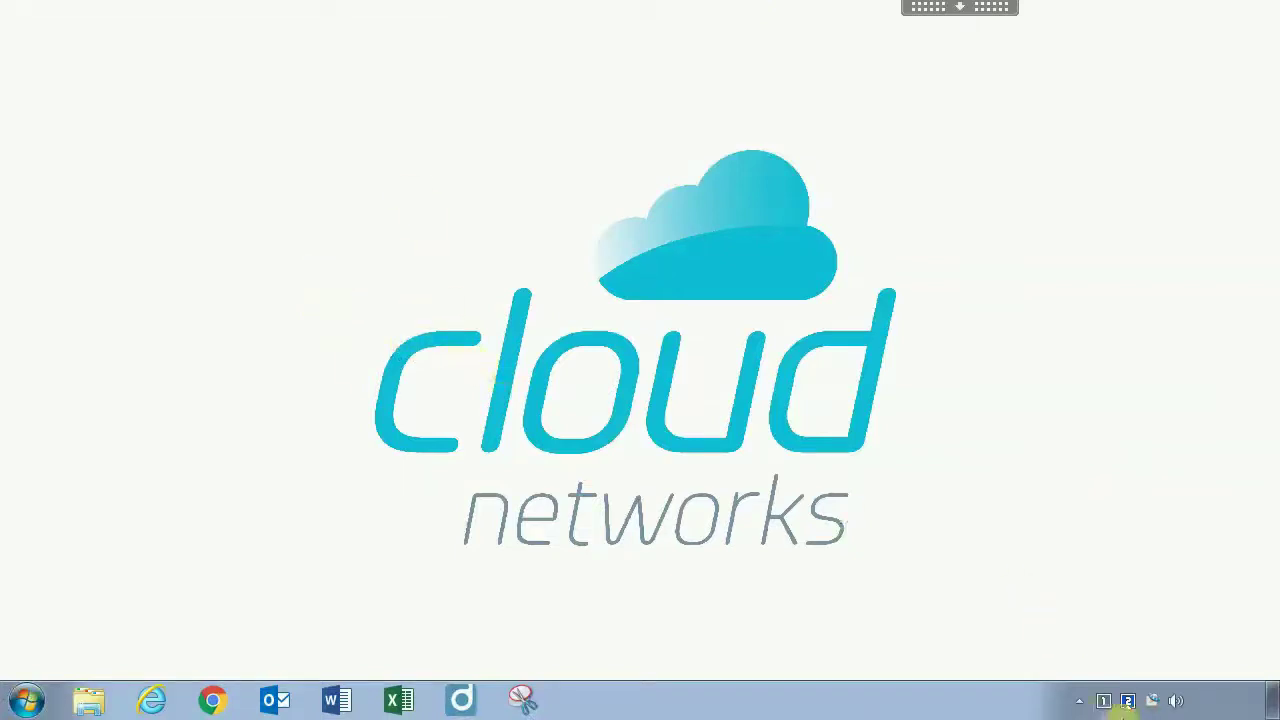
Switch back to Desktop 1 with the Dexpot tray icon labelled 1
{"action": "left_click", "coordinate": [1104, 700]}
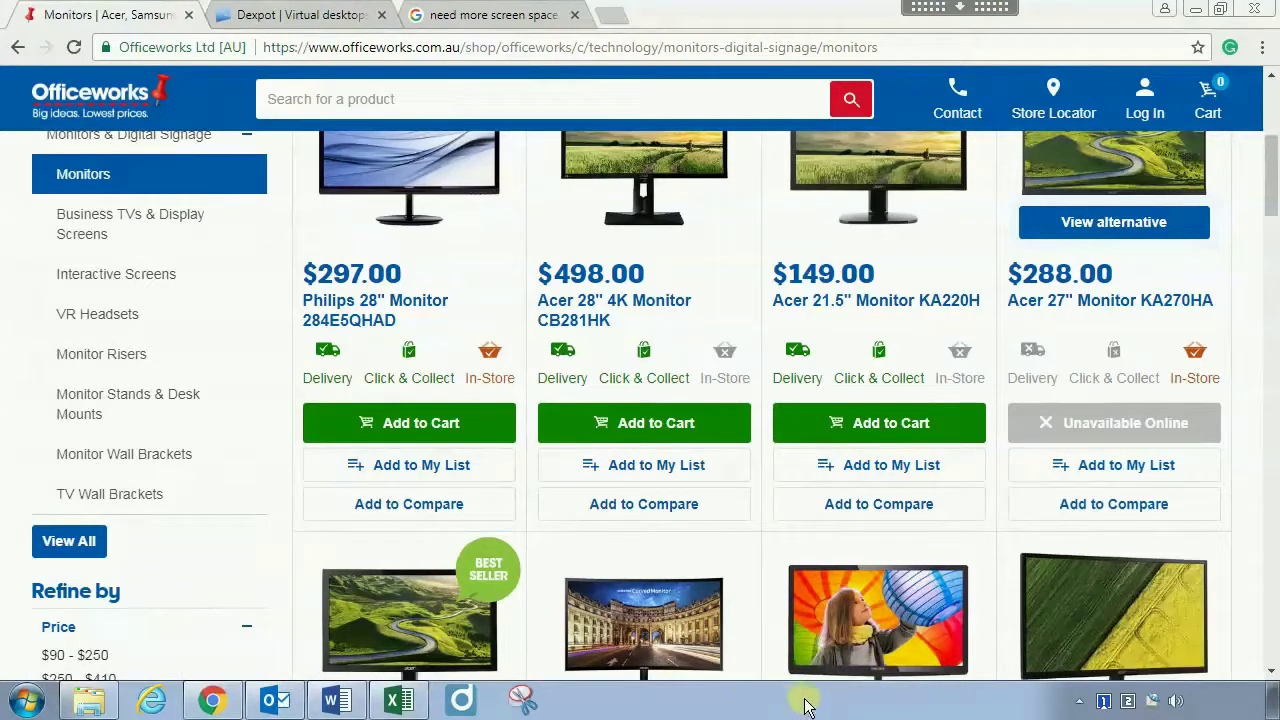
Send Chrome to Desktop 2 via its title-bar menu's Dexpot > Move > Desktop 2
{"action": "right_click", "coordinate": [725, 22]}
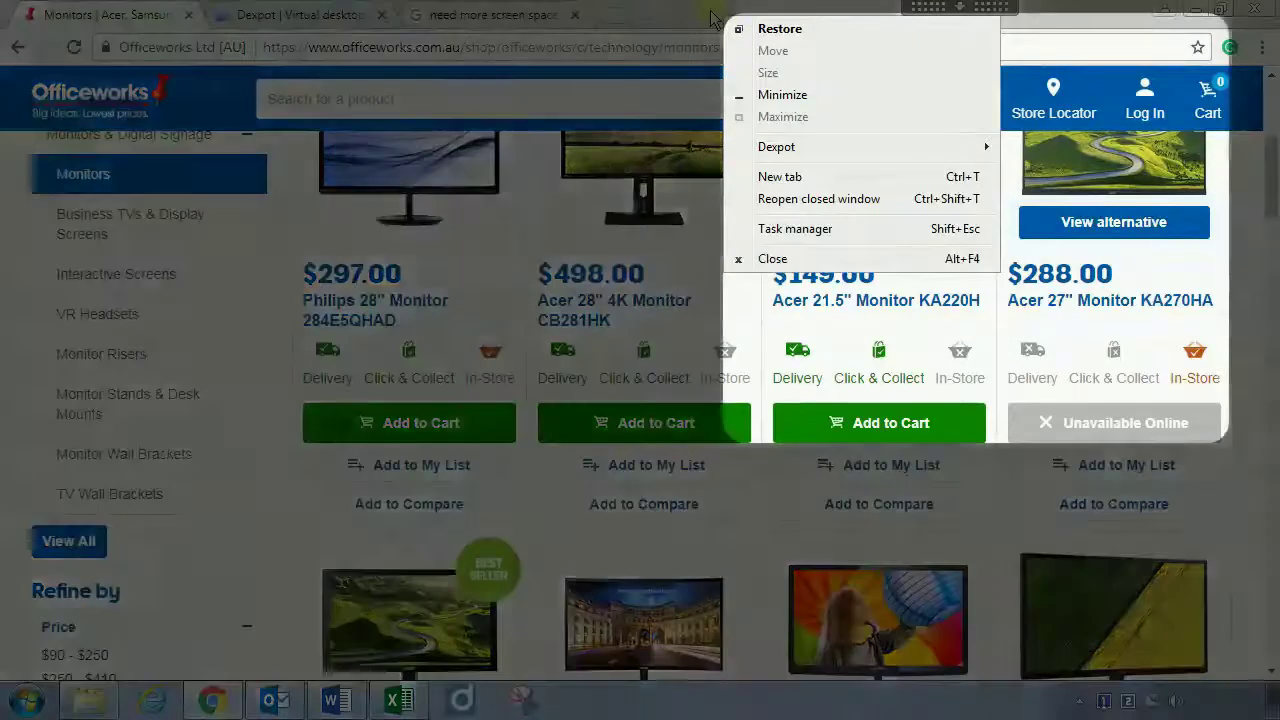
{"action": "mouse_move", "coordinate": [777, 143]}
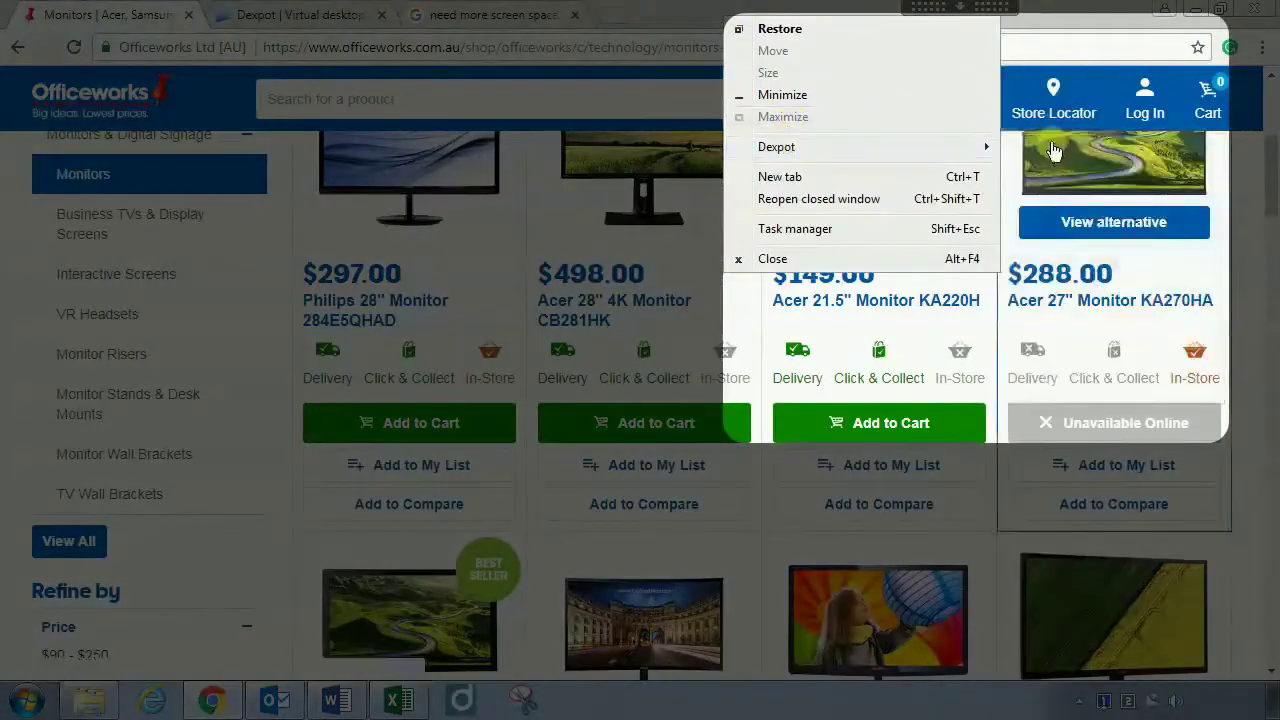
{"action": "mouse_move", "coordinate": [1055, 155]}
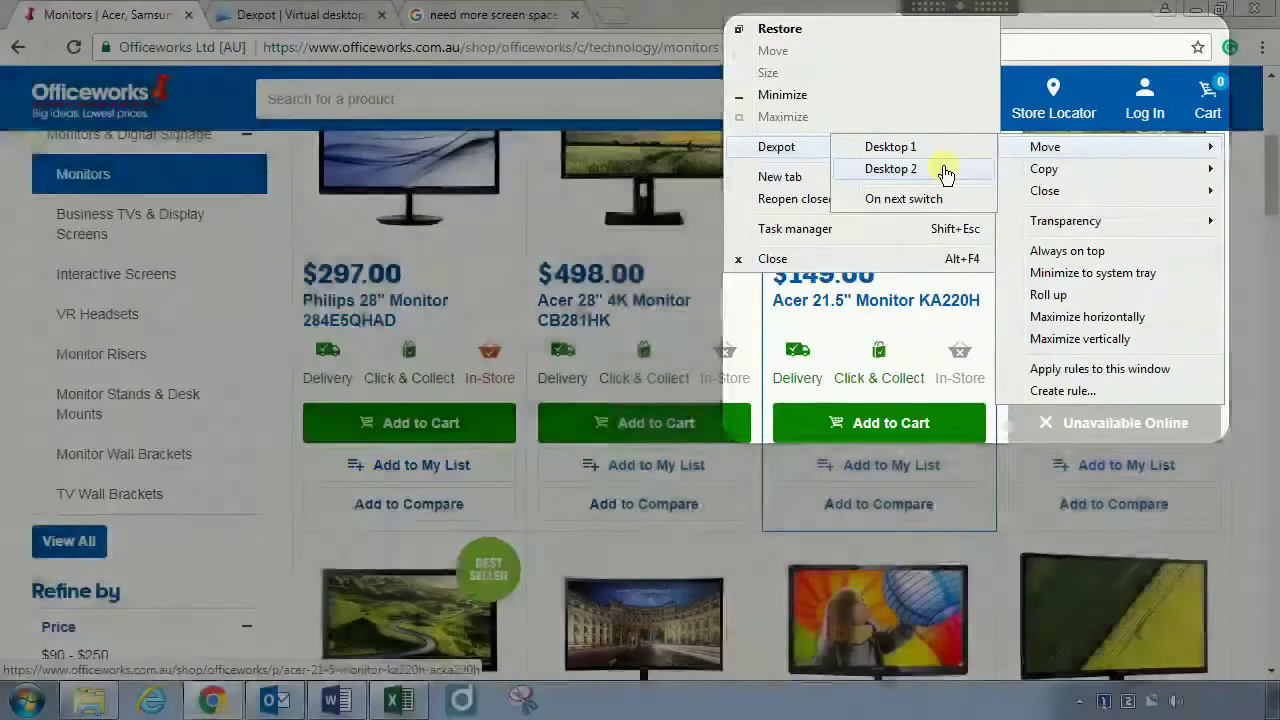
{"action": "left_click", "coordinate": [945, 170]}
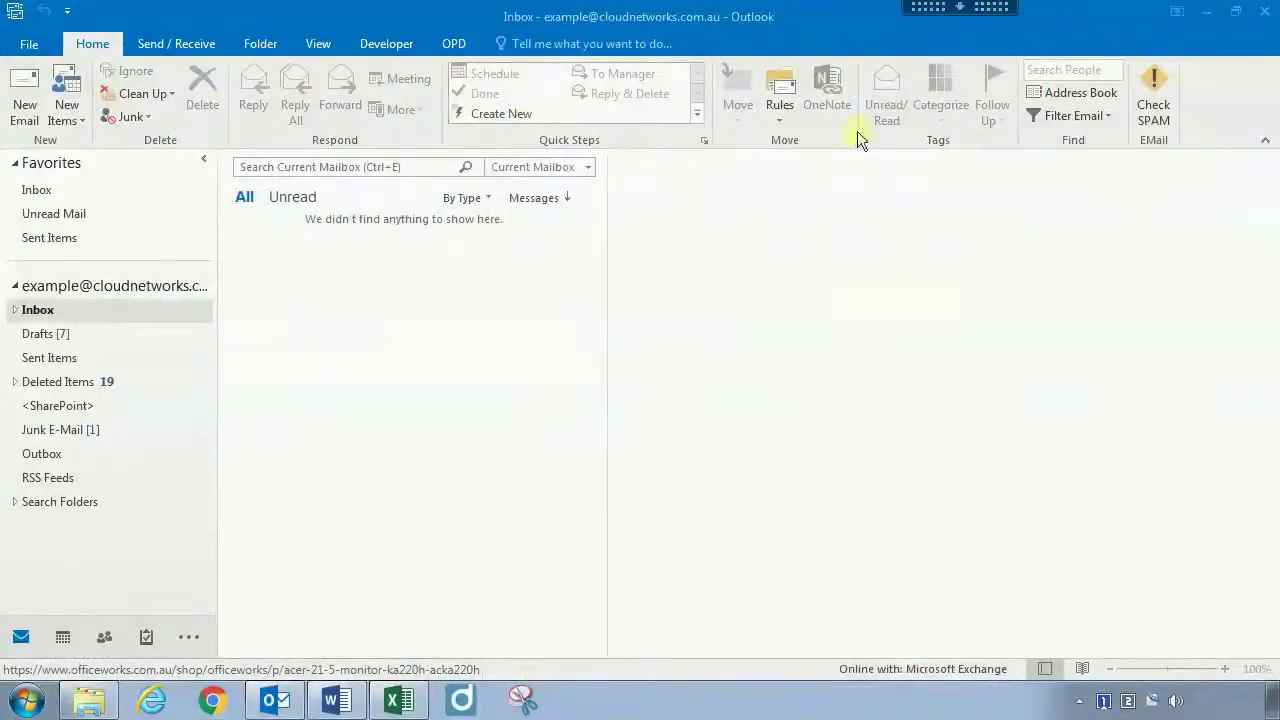
{"action": "left_click", "coordinate": [1104, 700]}
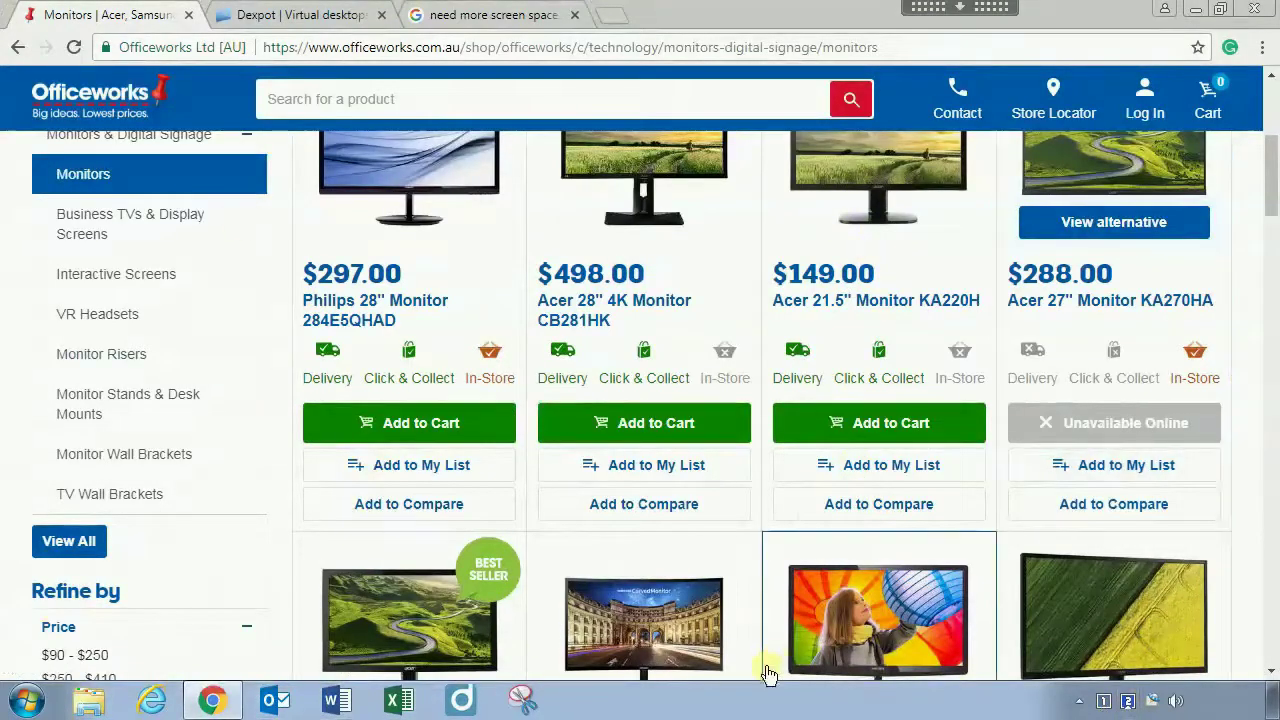
{"action": "mouse_move", "coordinate": [1145, 100]}
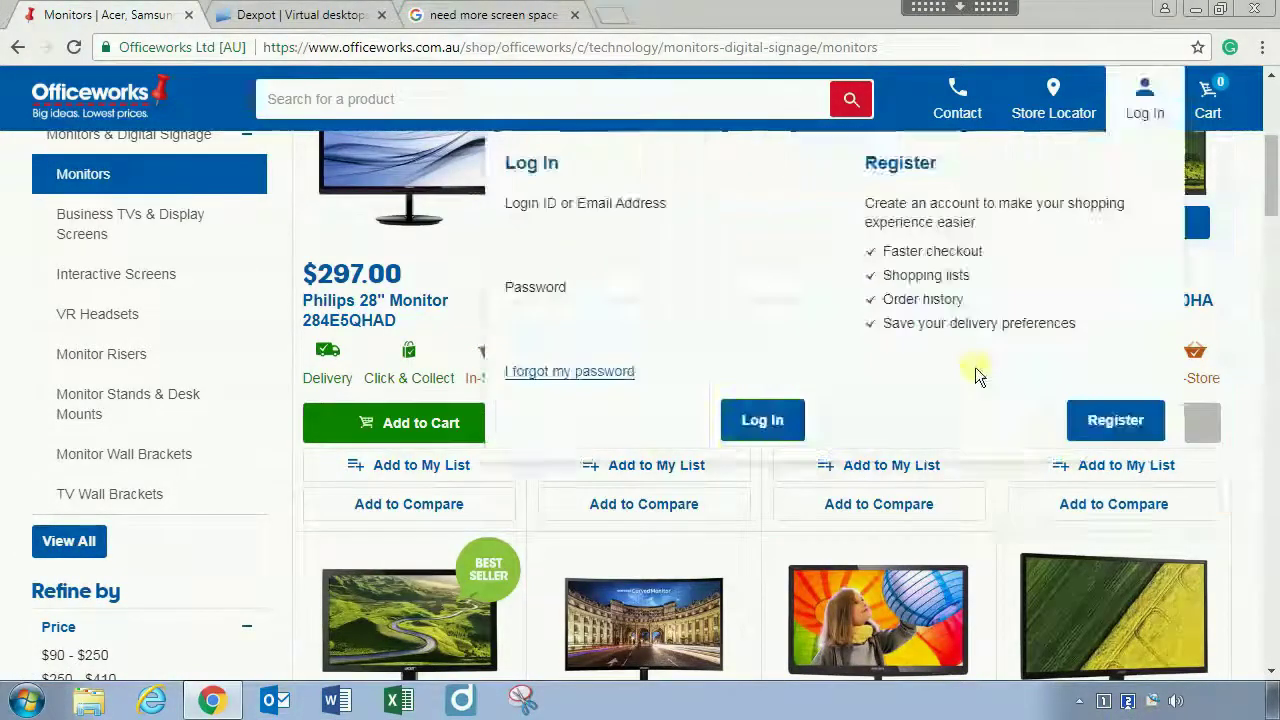
{"action": "left_click", "coordinate": [1127, 700]}
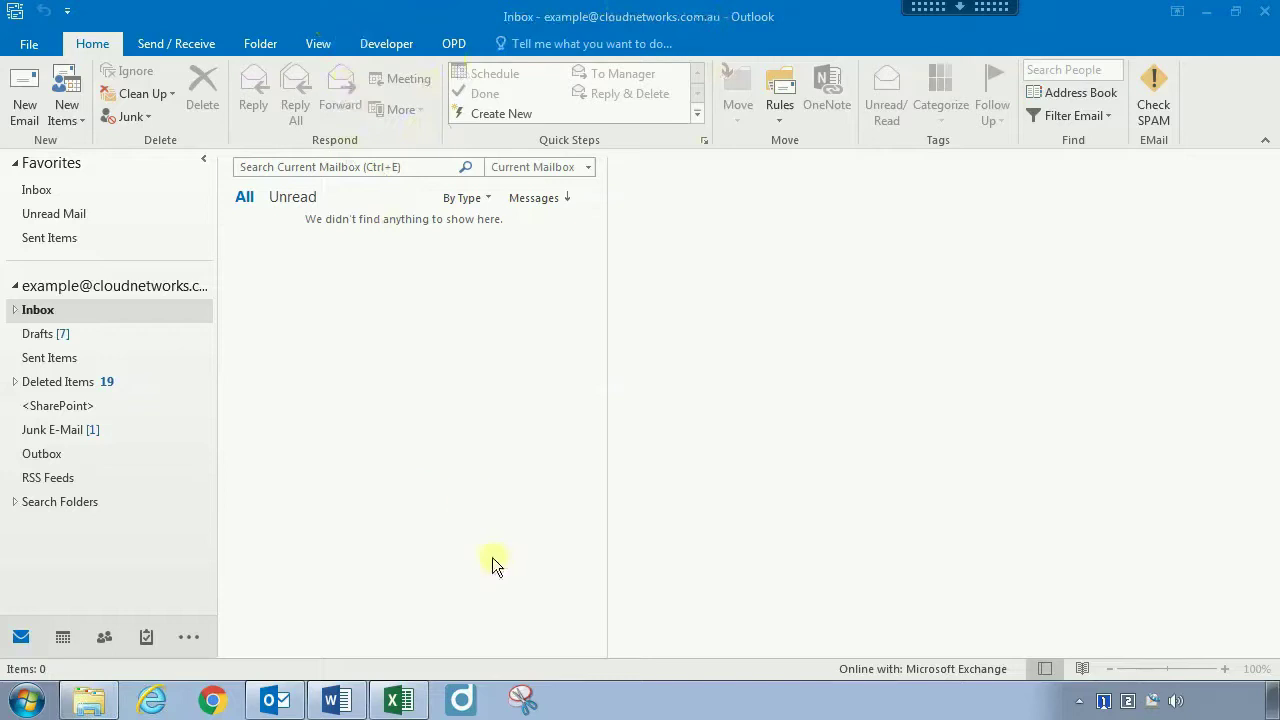
{"action": "left_click", "coordinate": [89, 700]}
{"action": "left_click_drag", "start_coordinate": [504, 116], "coordinate": [522, 80]}
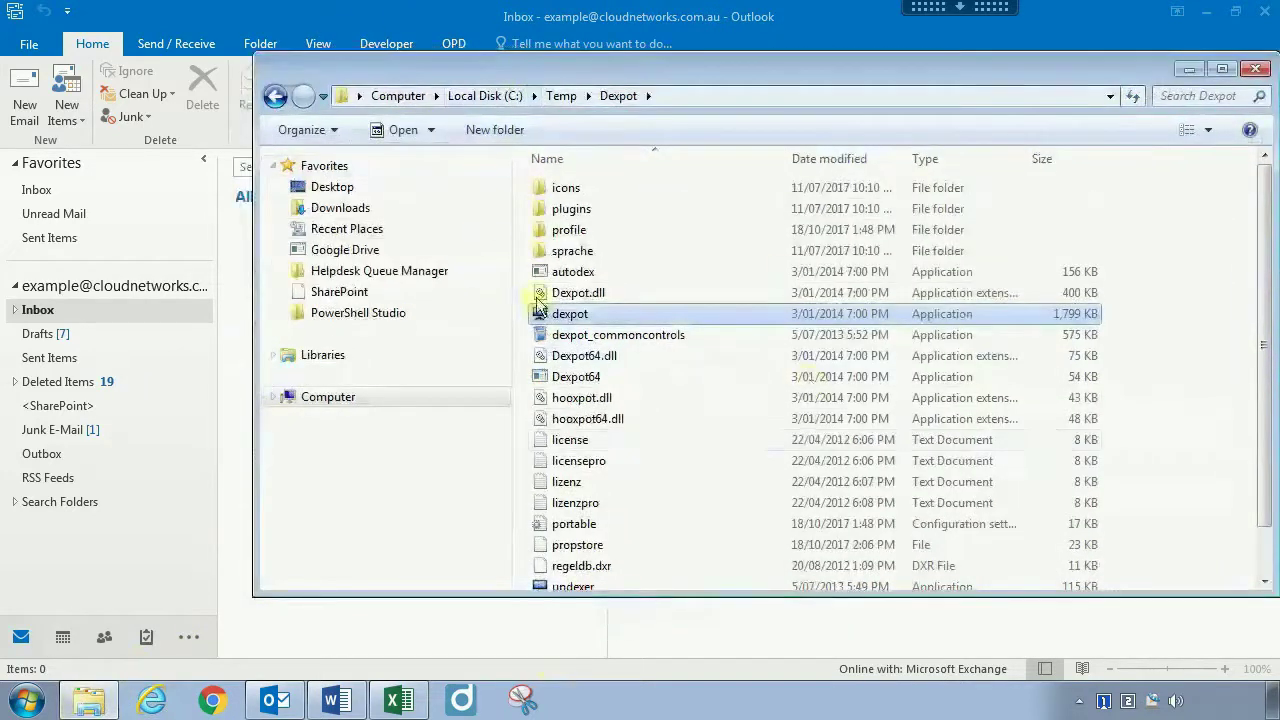
{"action": "left_click", "coordinate": [394, 22]}
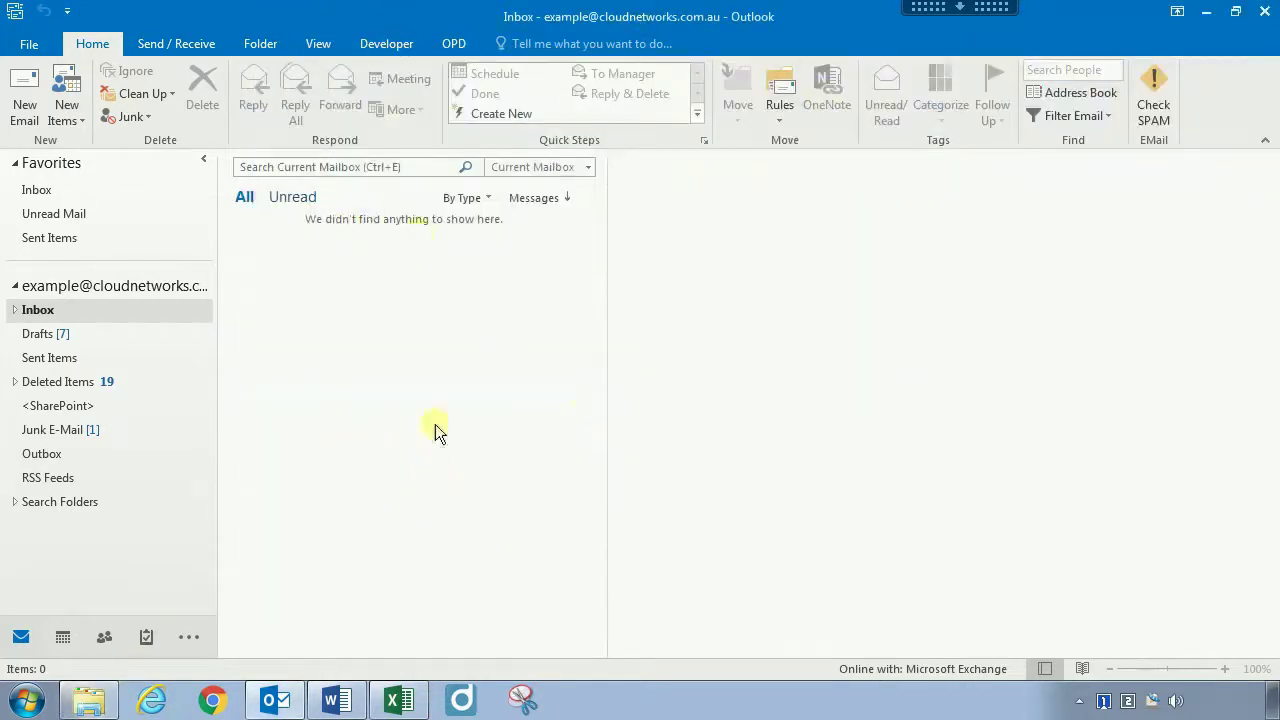
{"action": "left_click", "coordinate": [1128, 700]}
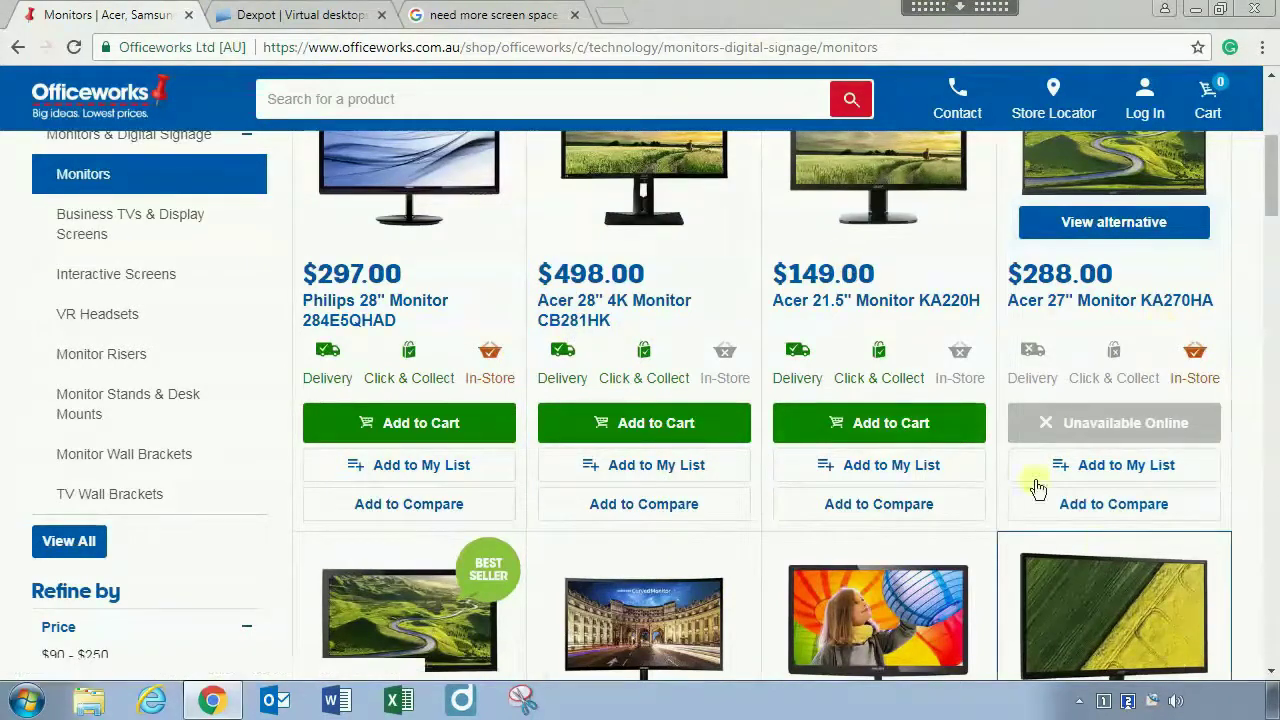
{"action": "left_click", "coordinate": [297, 14]}
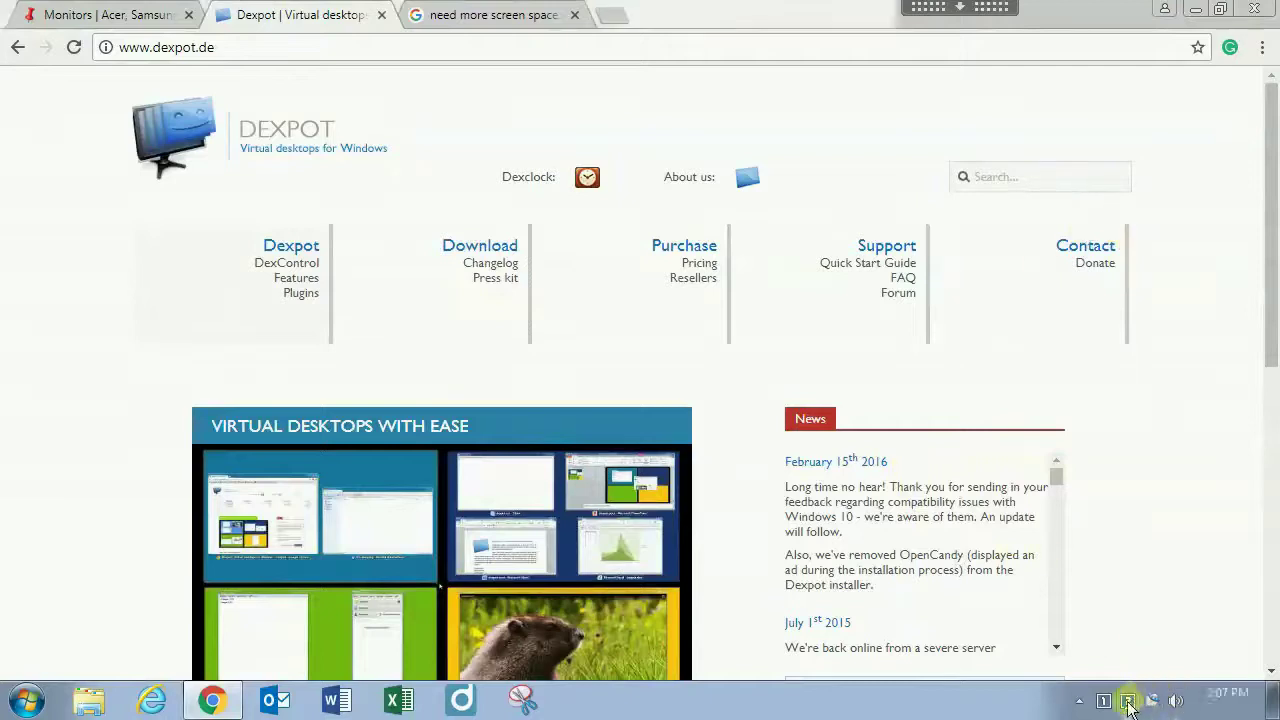
Open Dexpot's Settings from its tray icon menu
{"action": "right_click", "coordinate": [1128, 700]}
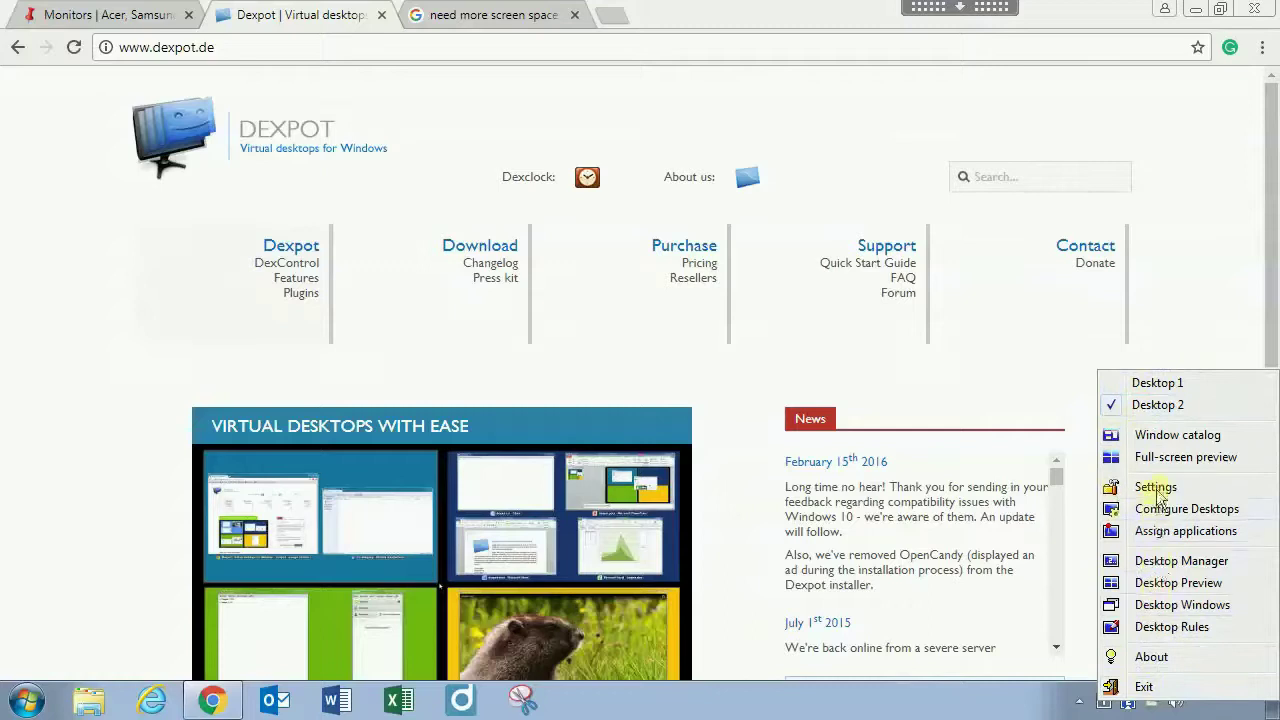
{"action": "left_click", "coordinate": [1067, 318]}
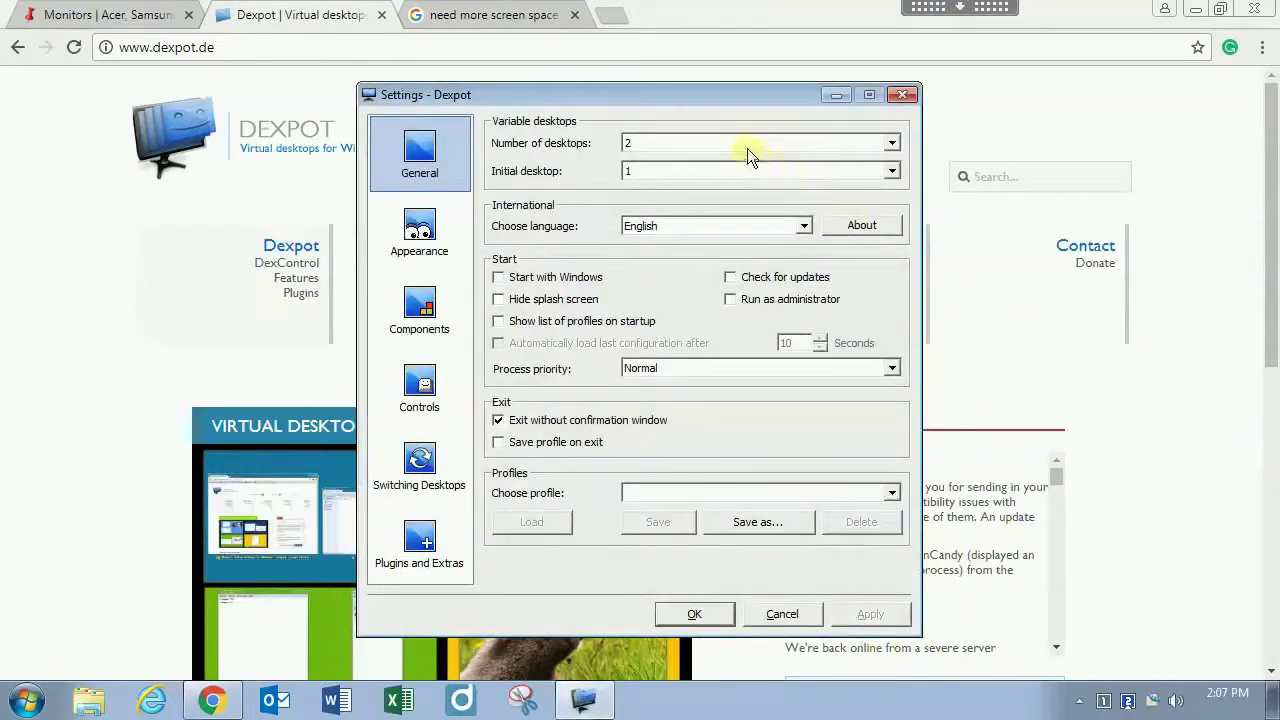
Browse the Number of desktops dropdown and leave it set to 2
{"action": "left_click", "coordinate": [707, 140]}
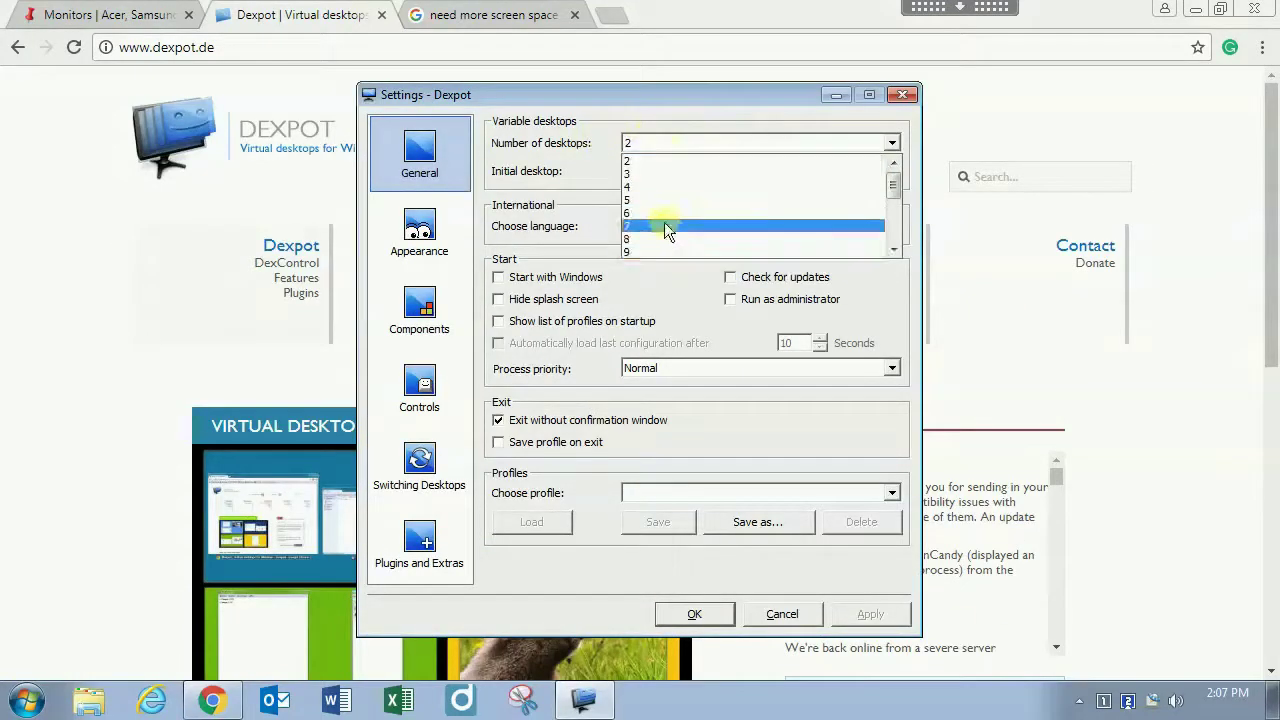
{"action": "scroll", "coordinate": [691, 178], "scroll_direction": "down", "scroll_amount": 4}
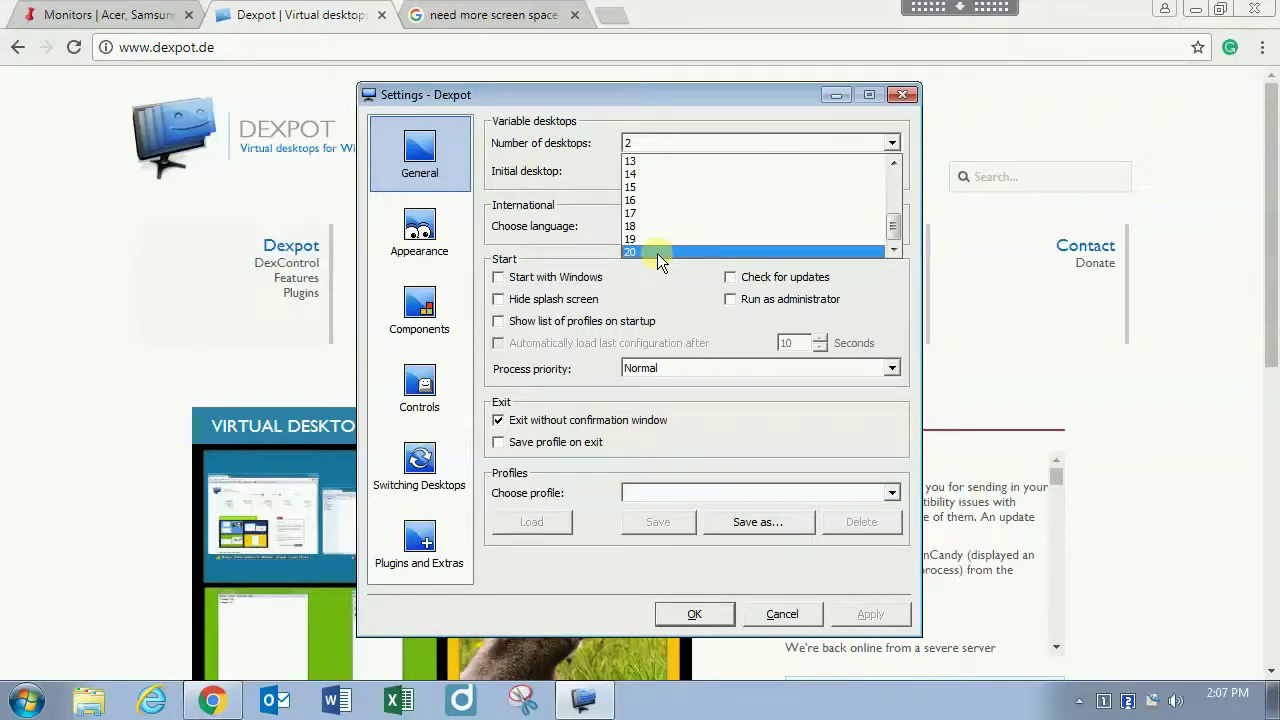
{"action": "left_click", "coordinate": [665, 97]}
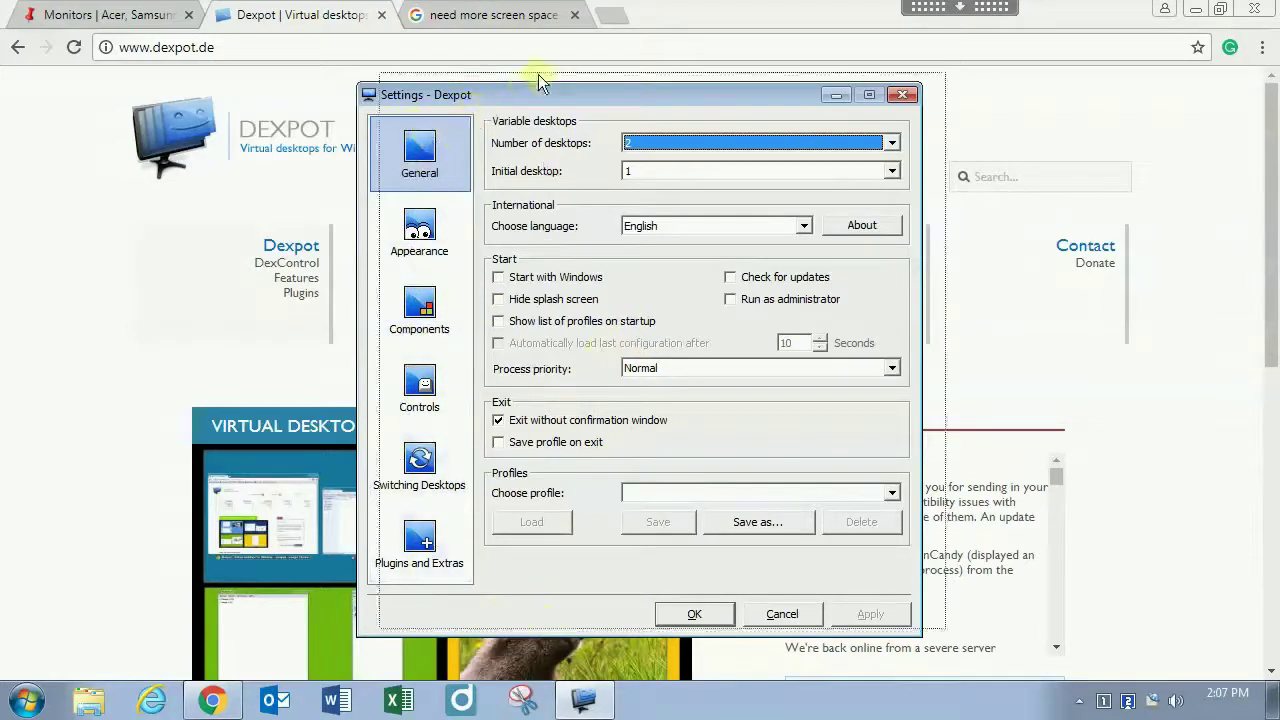
Reposition the Settings dialog and close it with Cancel, applying no changes
{"action": "left_click_drag", "start_coordinate": [537, 88], "coordinate": [464, 8]}
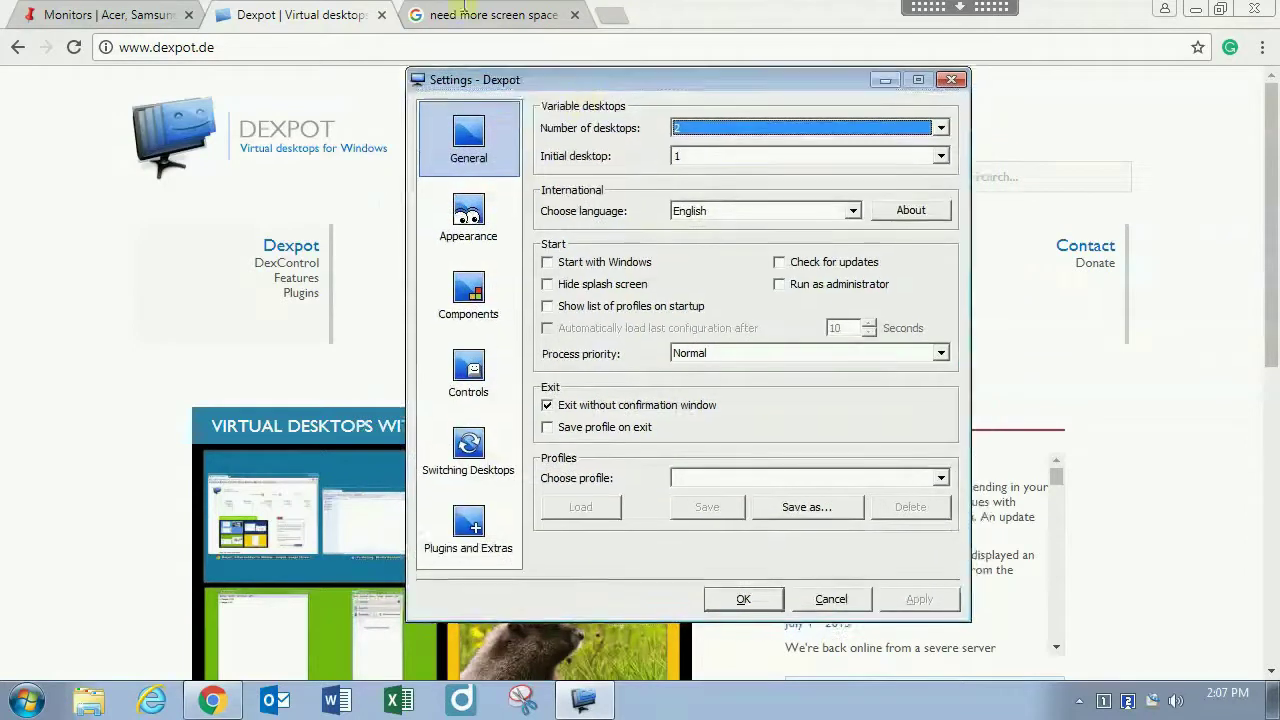
{"action": "left_click_drag", "start_coordinate": [571, 80], "coordinate": [556, 55]}
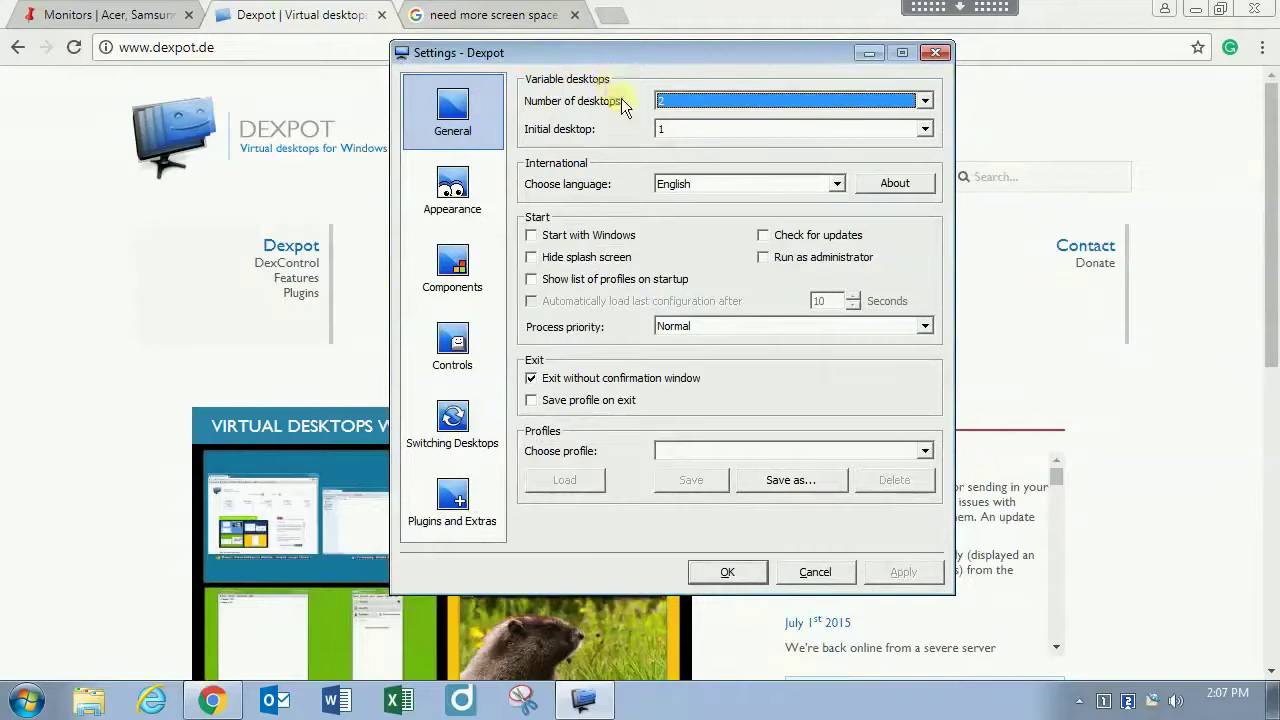
{"action": "left_click_drag", "start_coordinate": [600, 60], "coordinate": [616, 62]}
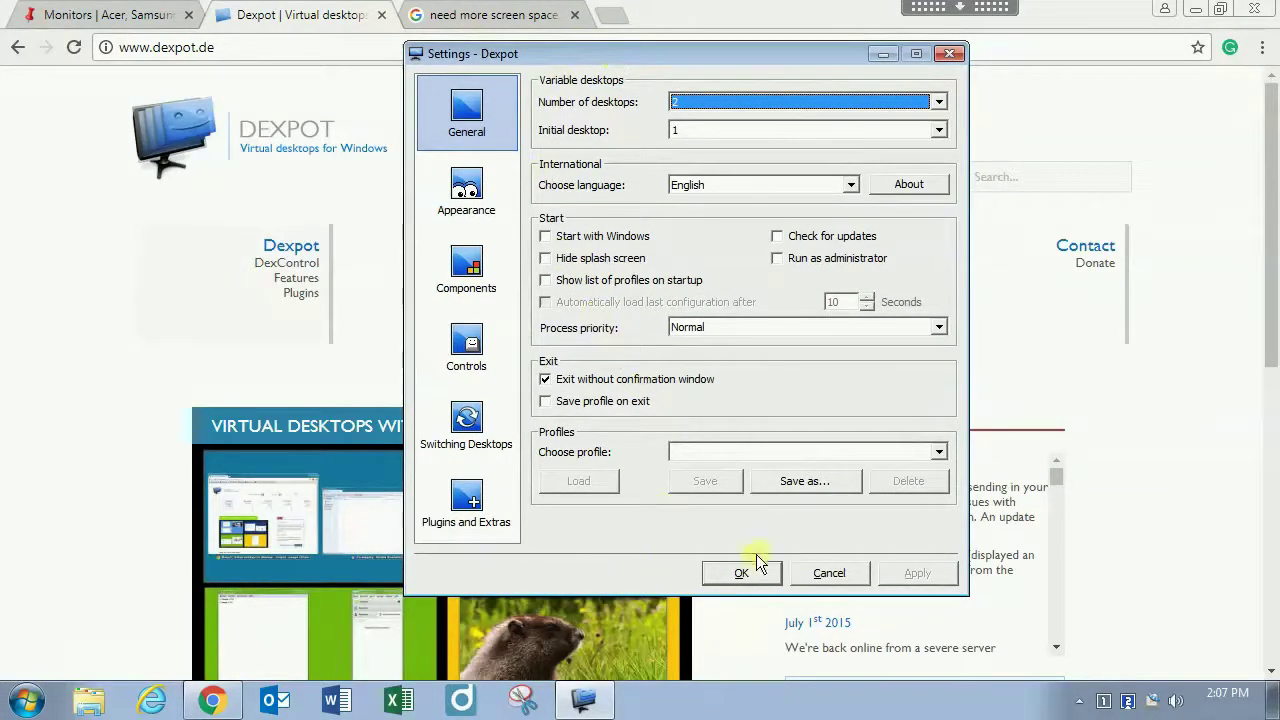
{"action": "left_click", "coordinate": [828, 573]}
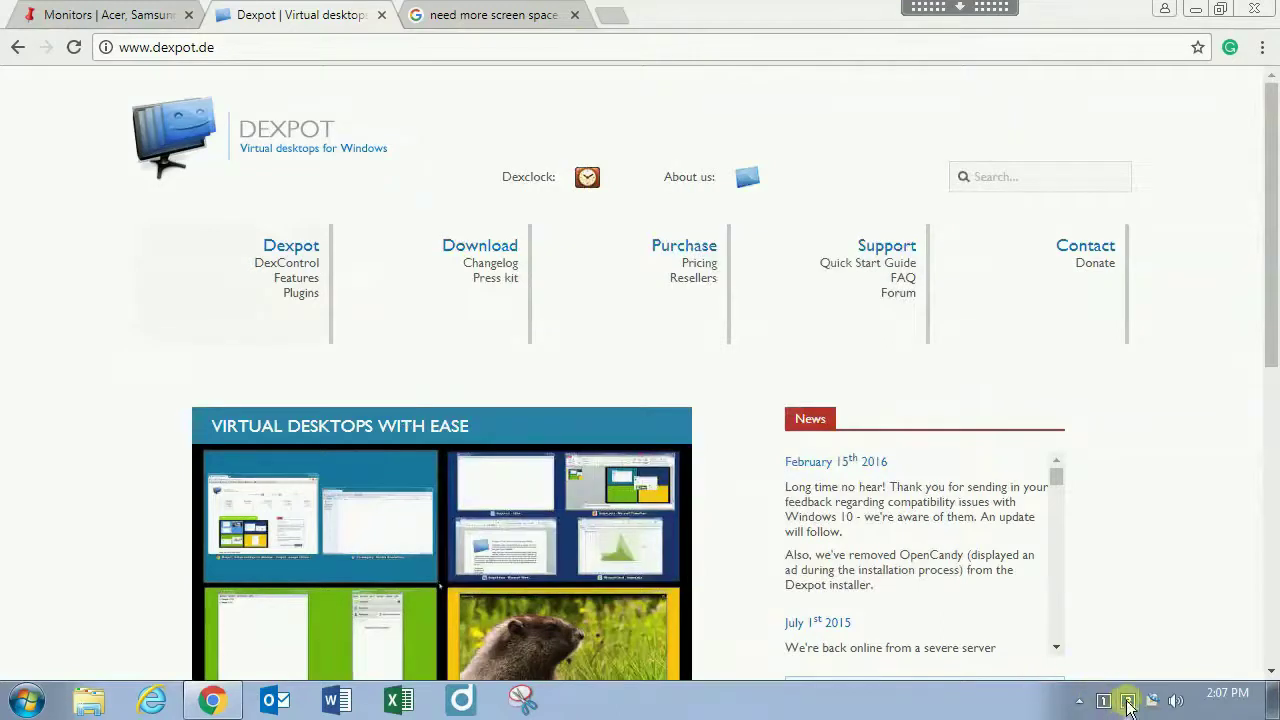
Switch to Desktop 1 using the Dexpot tray icon menu
{"action": "right_click", "coordinate": [1103, 702]}
{"action": "left_click", "coordinate": [1010, 690]}
{"action": "left_click", "coordinate": [1103, 700]}
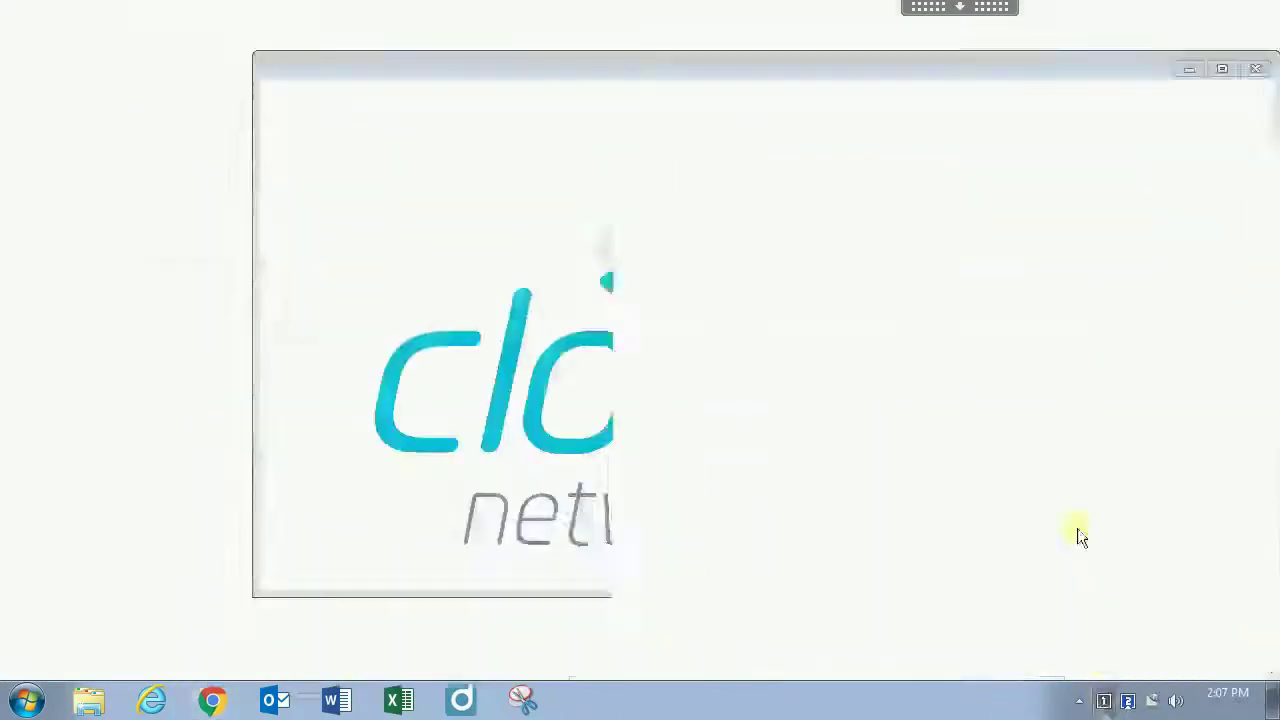